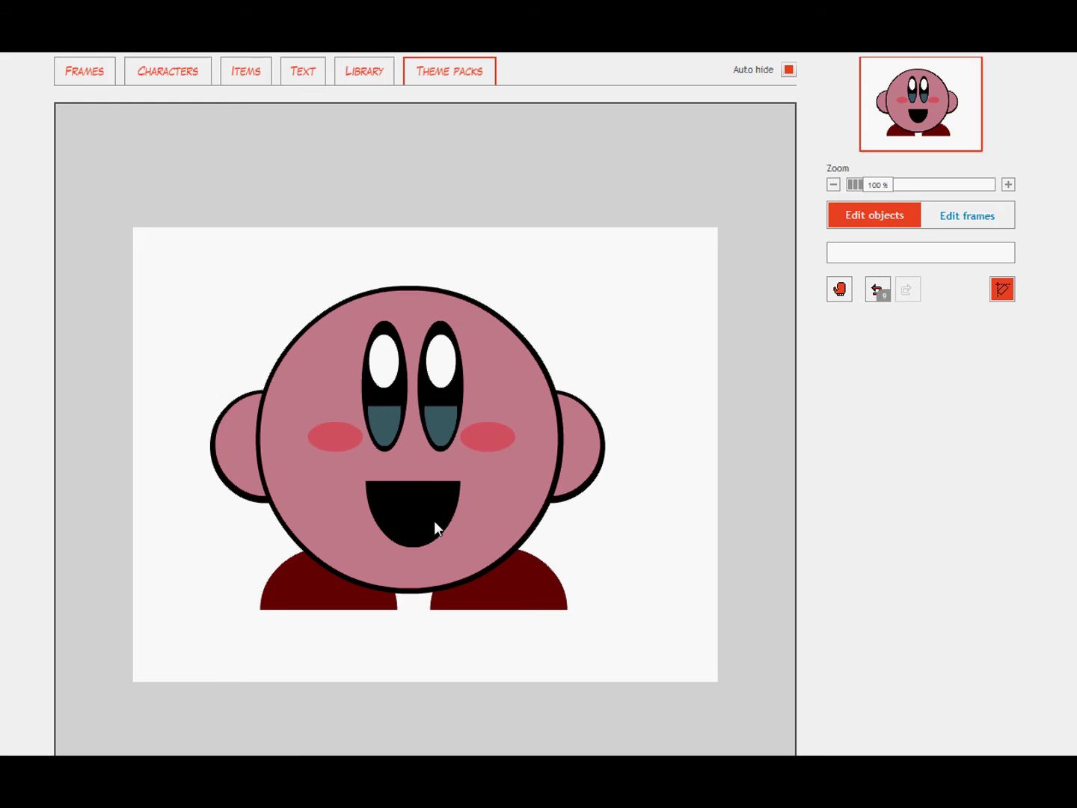
Move the finished Kirby to the top-left corner and shrink it to about a third of its size.
drag(434, 521, 355, 473)
drag(531, 557, 256, 412)
click(315, 437)
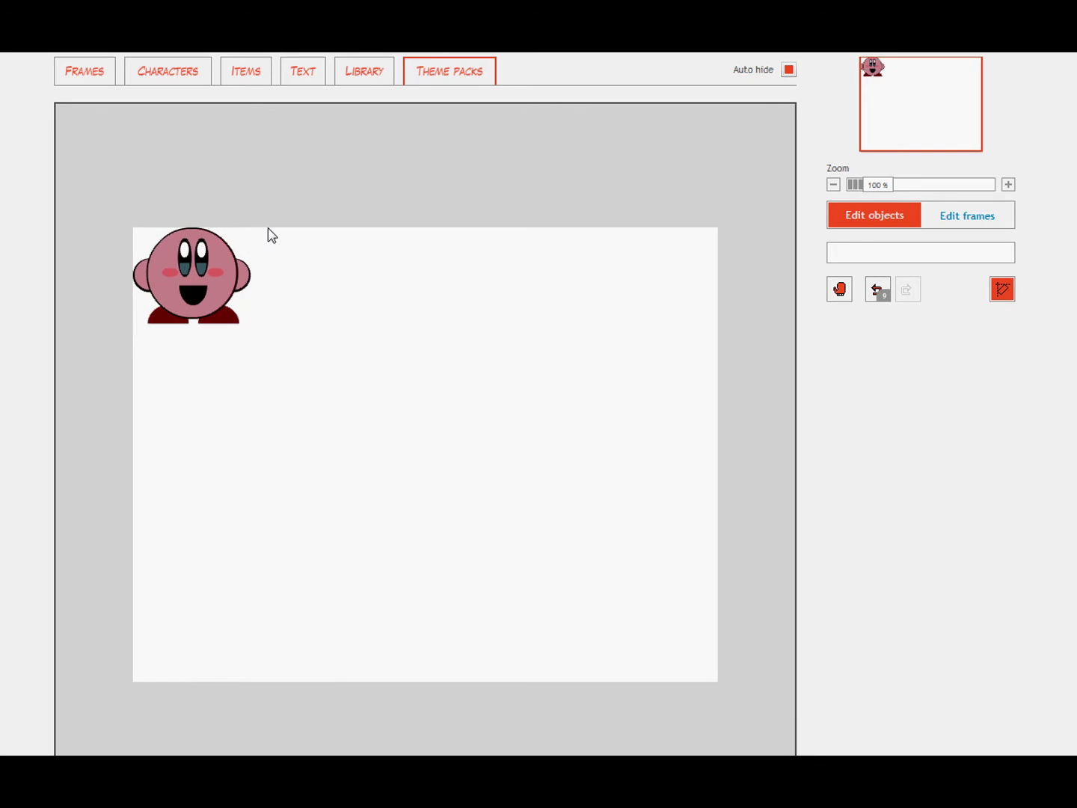
Place a red circle from the shape library, enlarge it and centre it on the page.
click(244, 71)
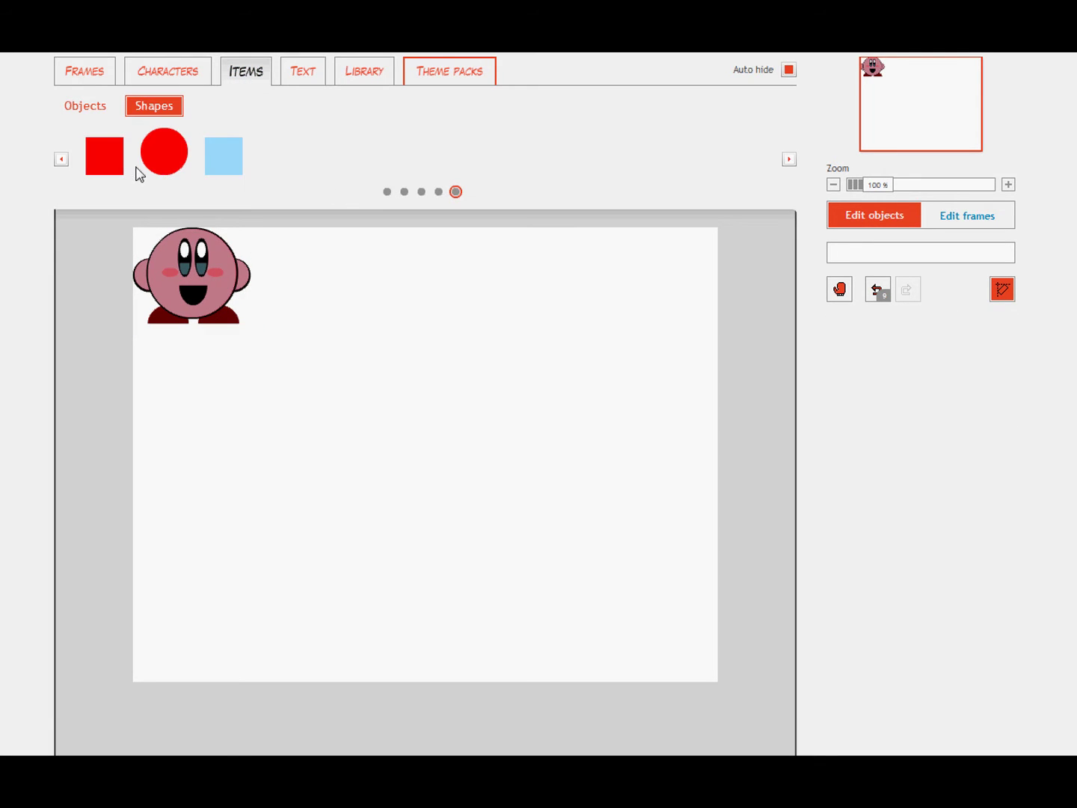
drag(160, 169, 568, 584)
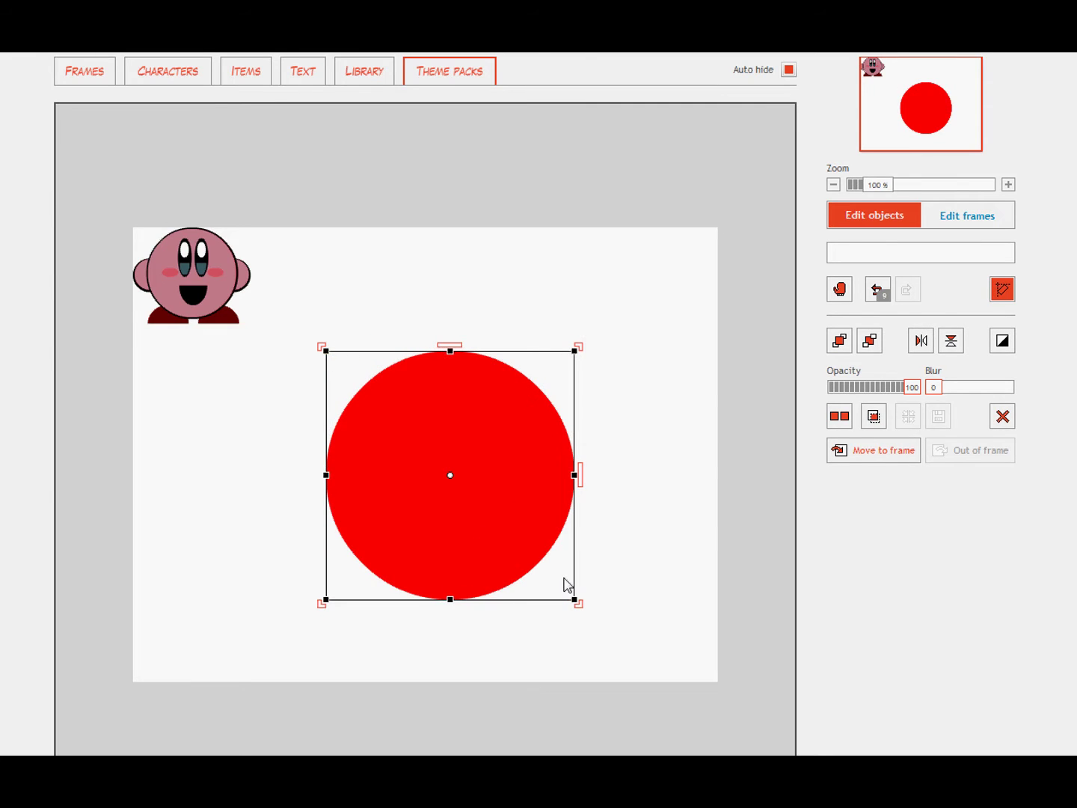
mouse_move(488, 534)
mouse_down()
mouse_move(468, 507)
mouse_move(483, 524)
mouse_up()
click(374, 322)
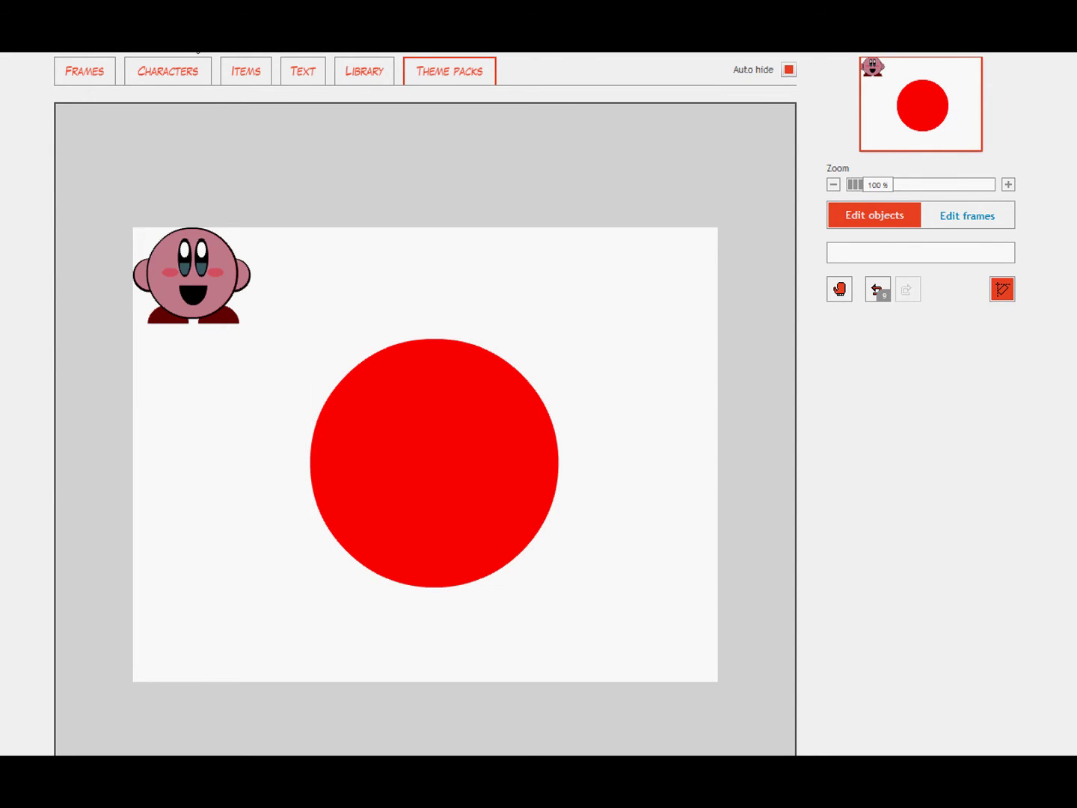
Page through the shape library to the page with the light-blue square.
click(242, 70)
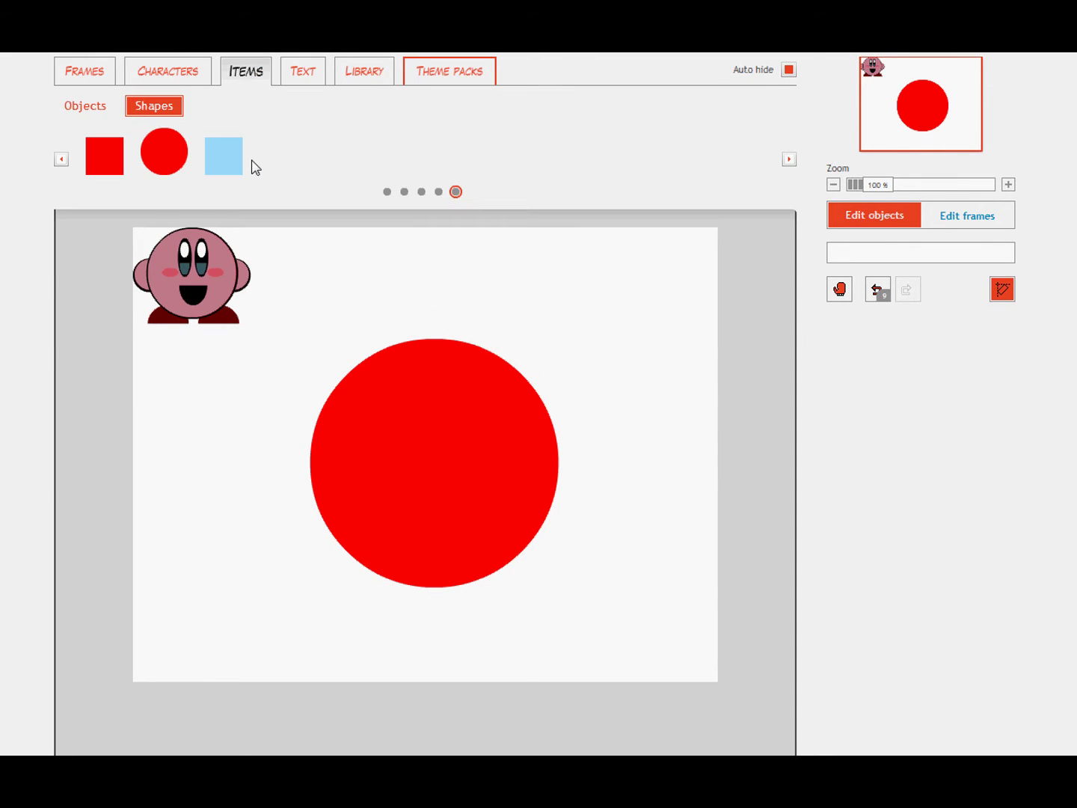
click(439, 192)
click(421, 192)
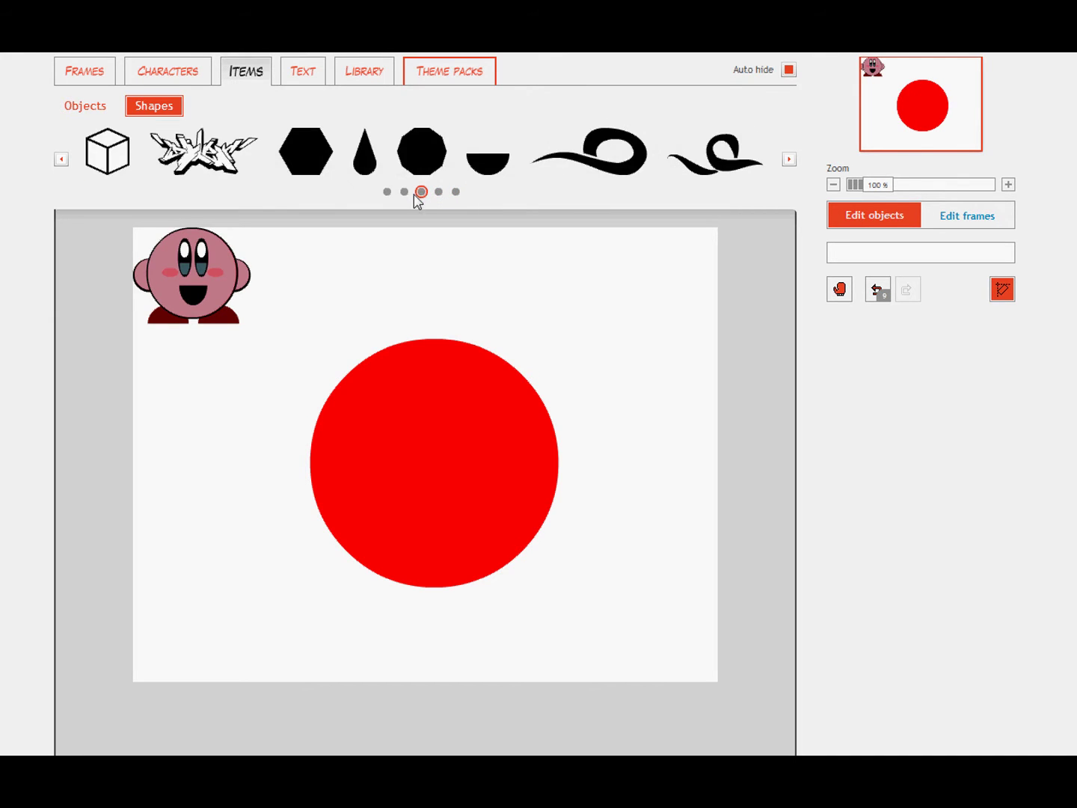
click(404, 192)
click(387, 193)
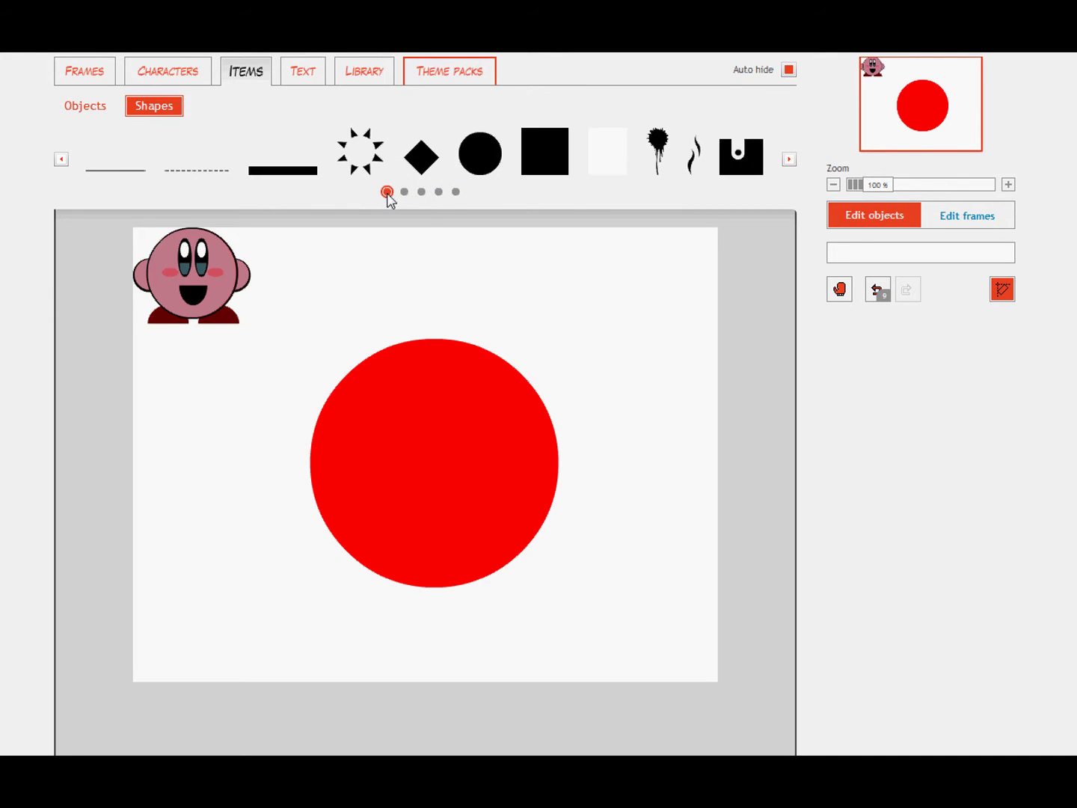
click(456, 192)
Place a light-blue square, send it behind the red circle and resize it to fit around the circle.
drag(224, 160, 595, 589)
mouse_move(486, 546)
mouse_down()
mouse_move(423, 546)
mouse_move(531, 549)
mouse_move(479, 549)
mouse_up()
click(870, 340)
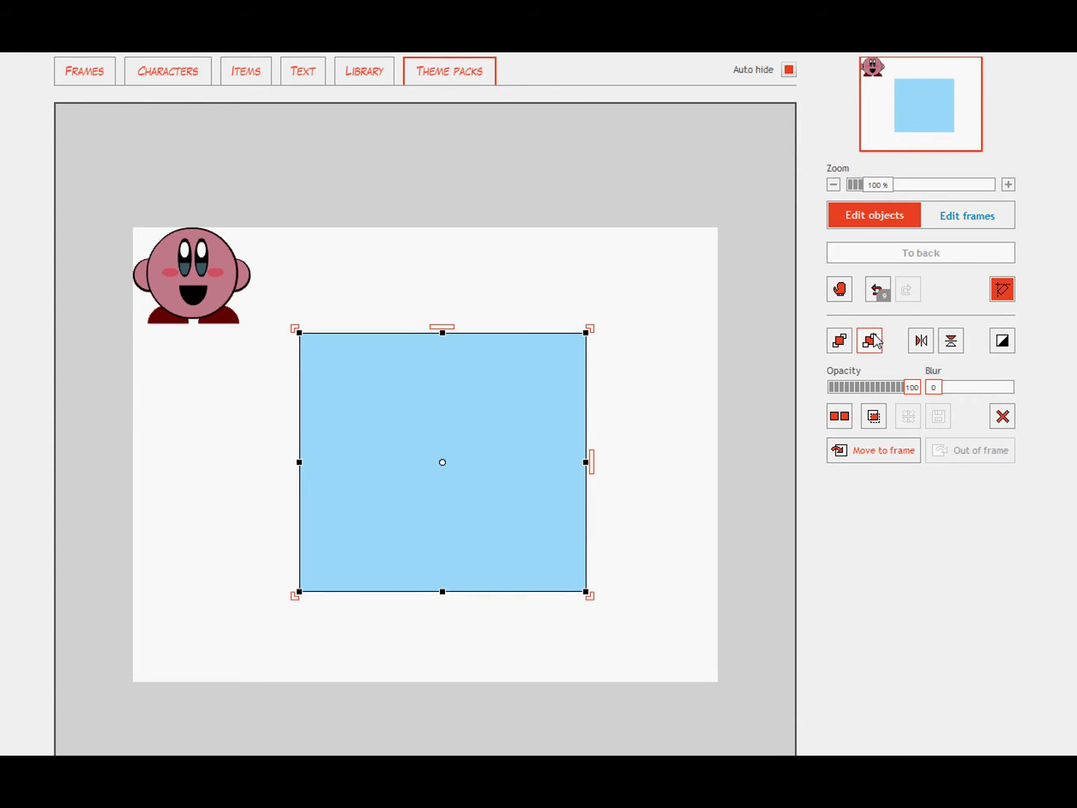
click(693, 438)
drag(560, 378, 572, 387)
drag(597, 592, 560, 589)
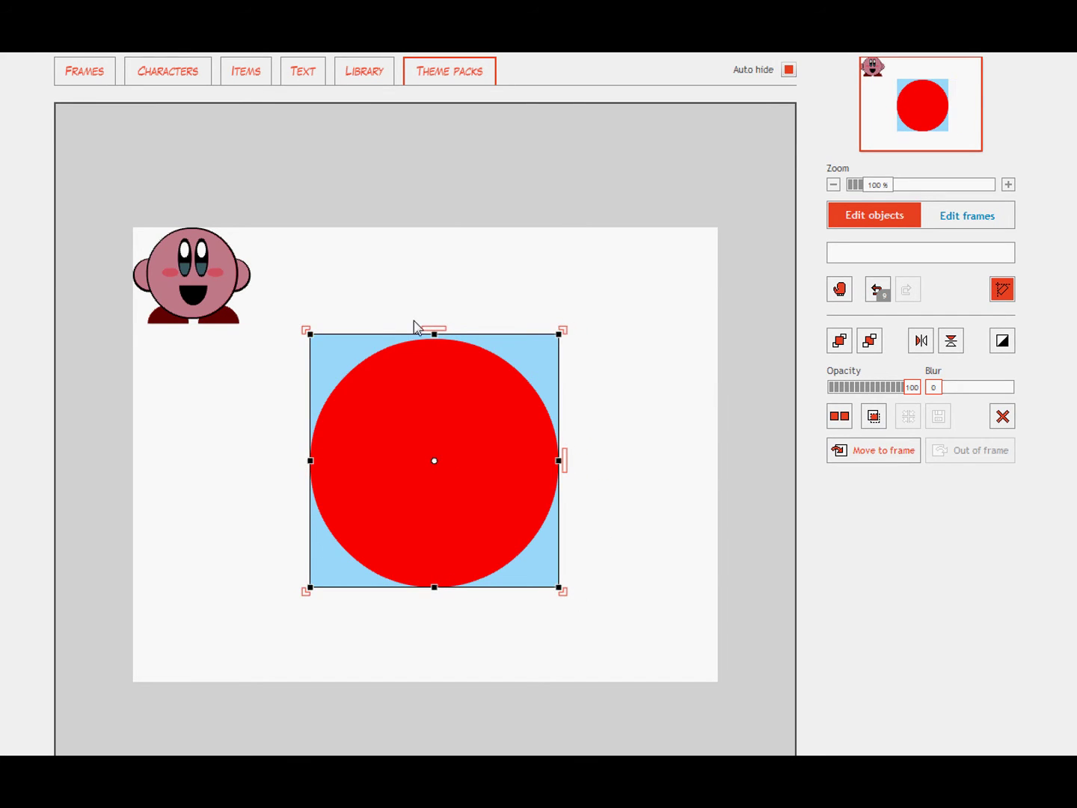
drag(434, 336, 434, 338)
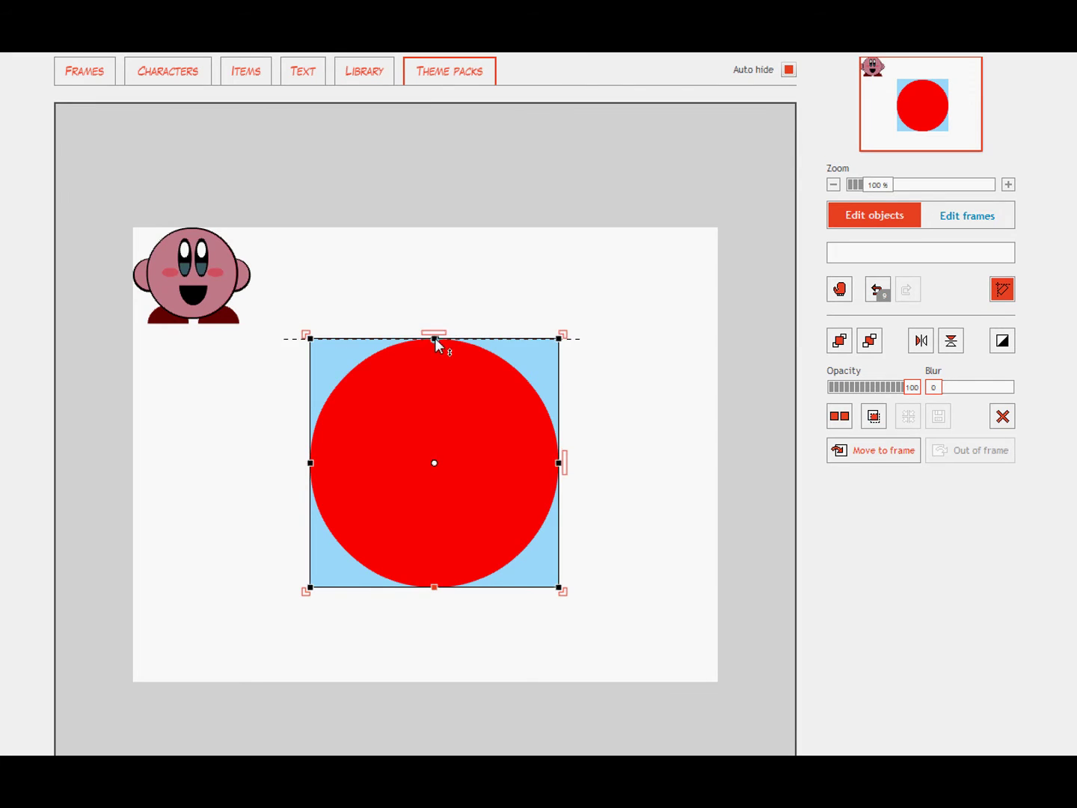
click(494, 293)
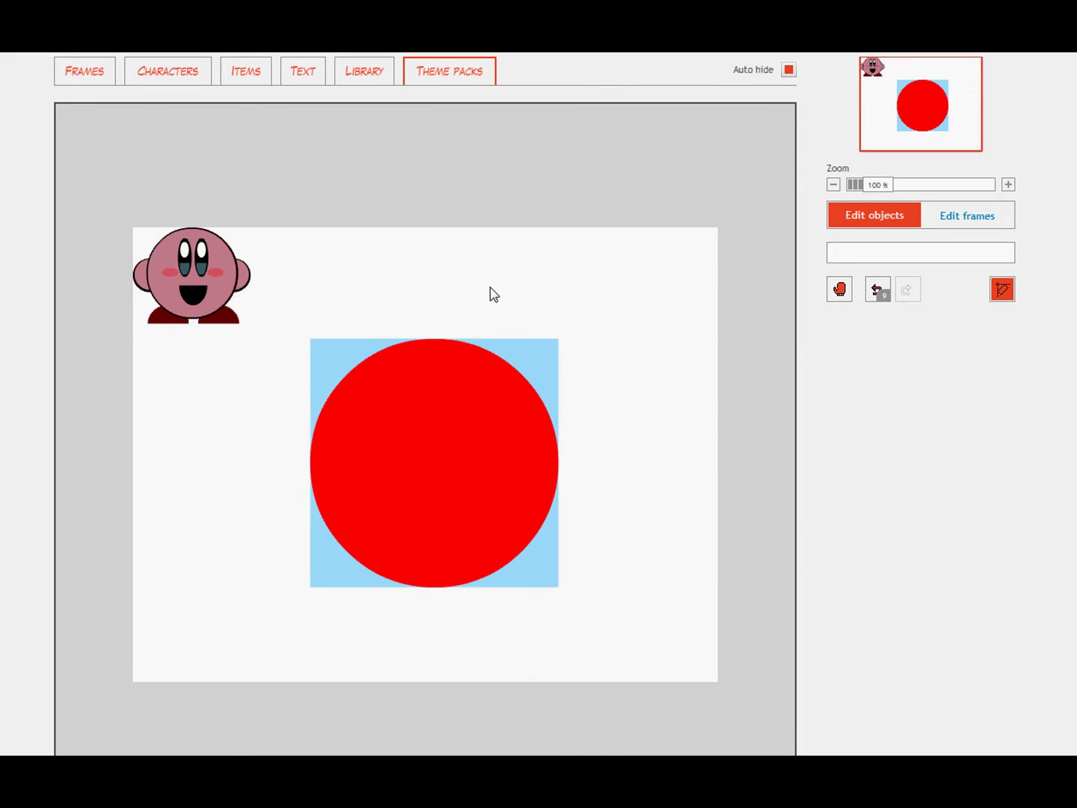
Duplicate the red circle and align the copy exactly over the original.
click(495, 410)
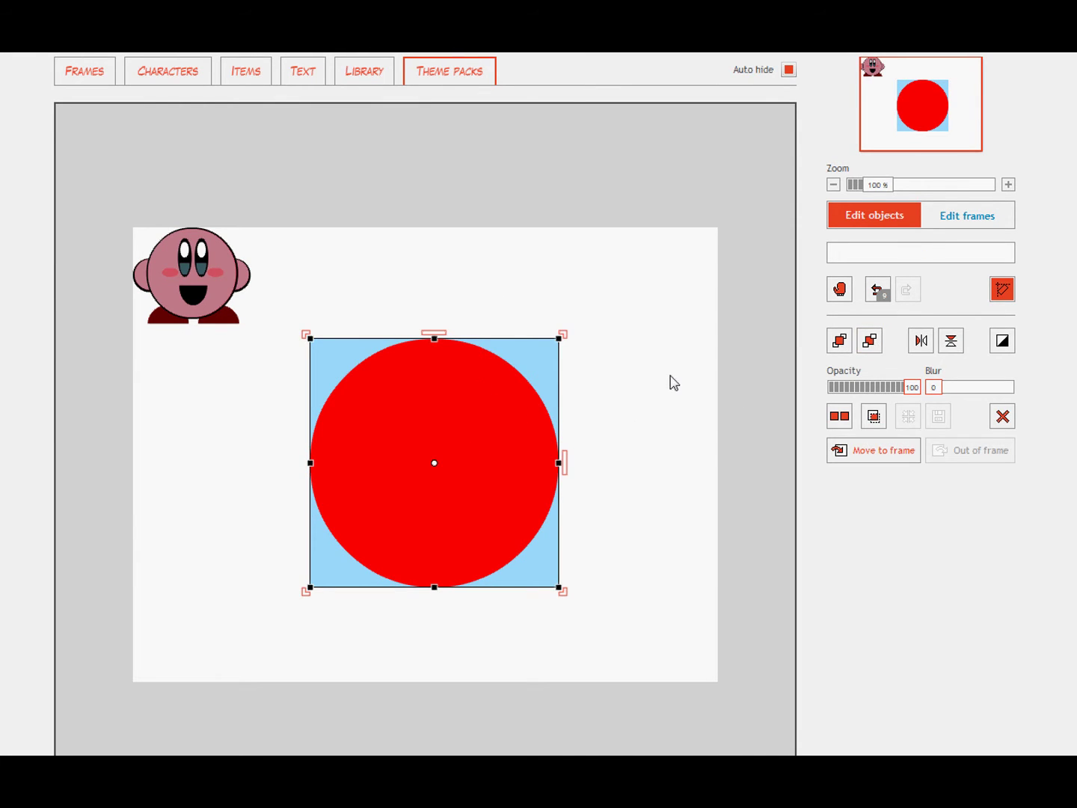
click(840, 416)
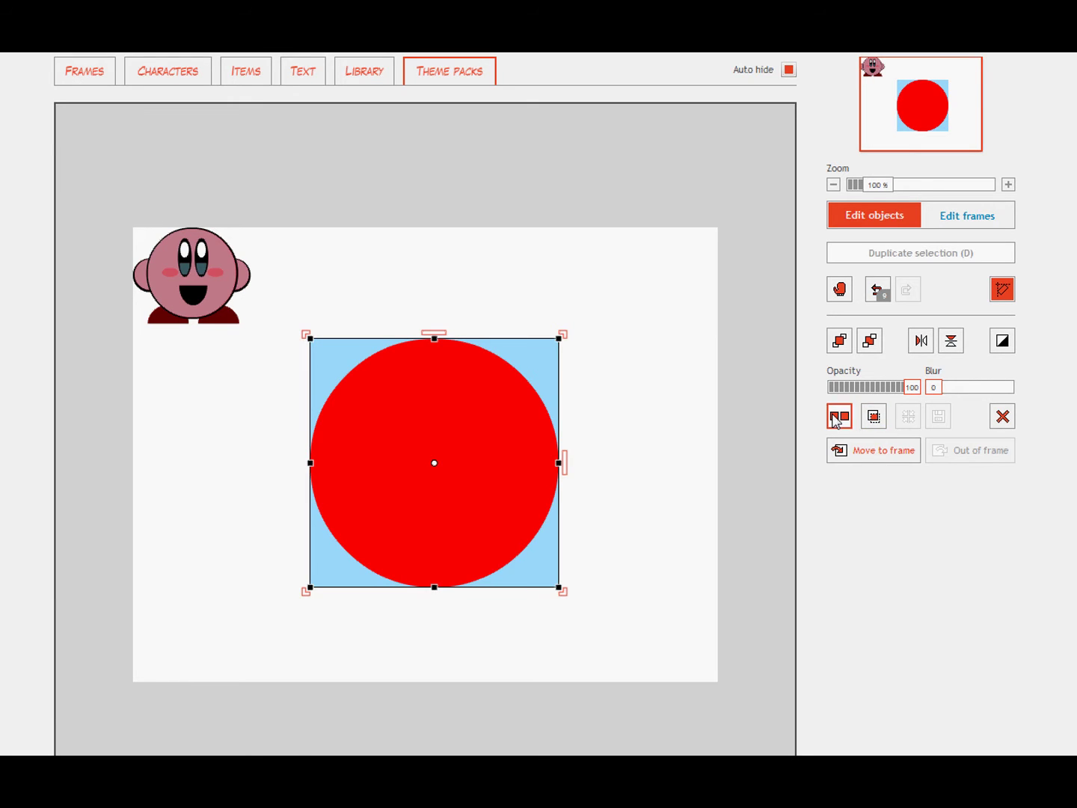
mouse_move(481, 459)
mouse_down()
mouse_move(471, 479)
mouse_move(476, 433)
mouse_up()
click(603, 378)
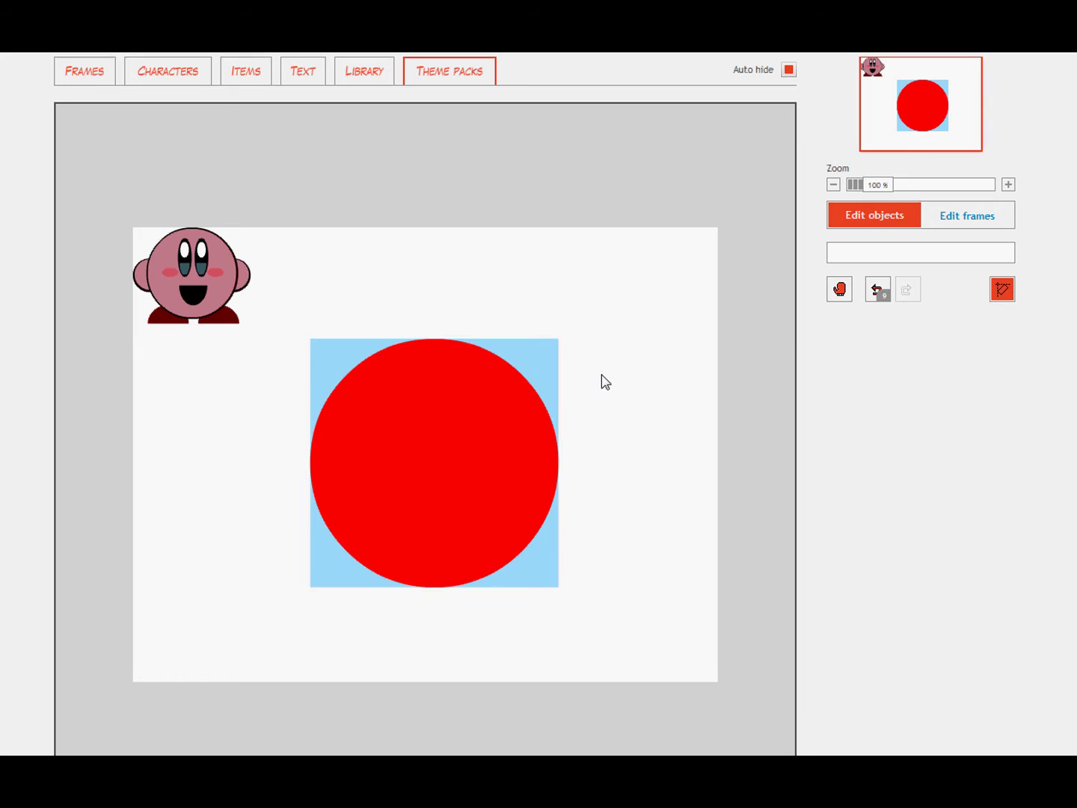
click(538, 369)
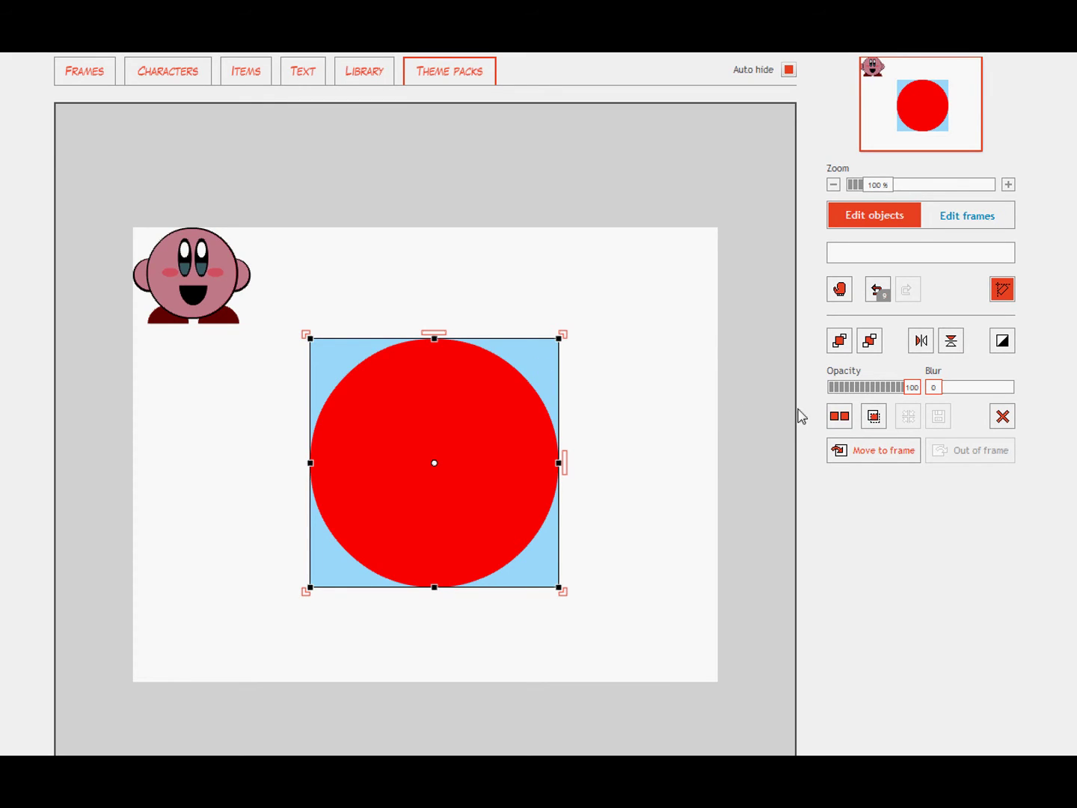
Mask the light-blue square with the circle, leaving a blue circle.
click(874, 416)
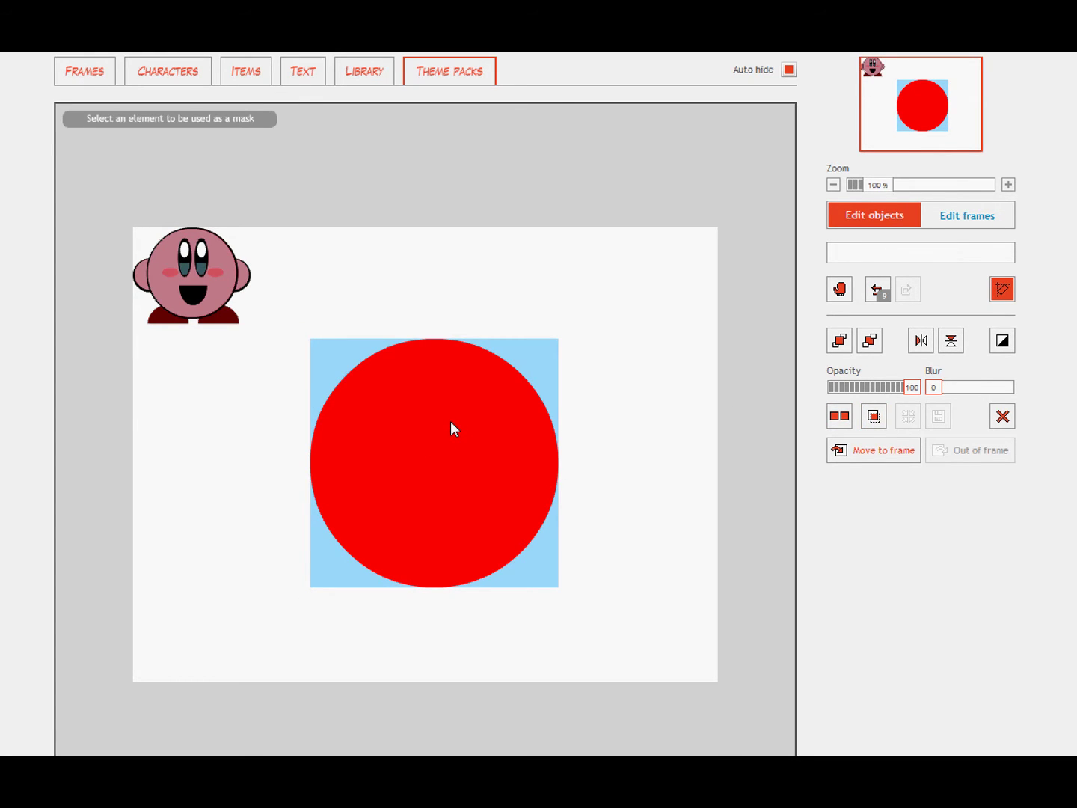
click(451, 423)
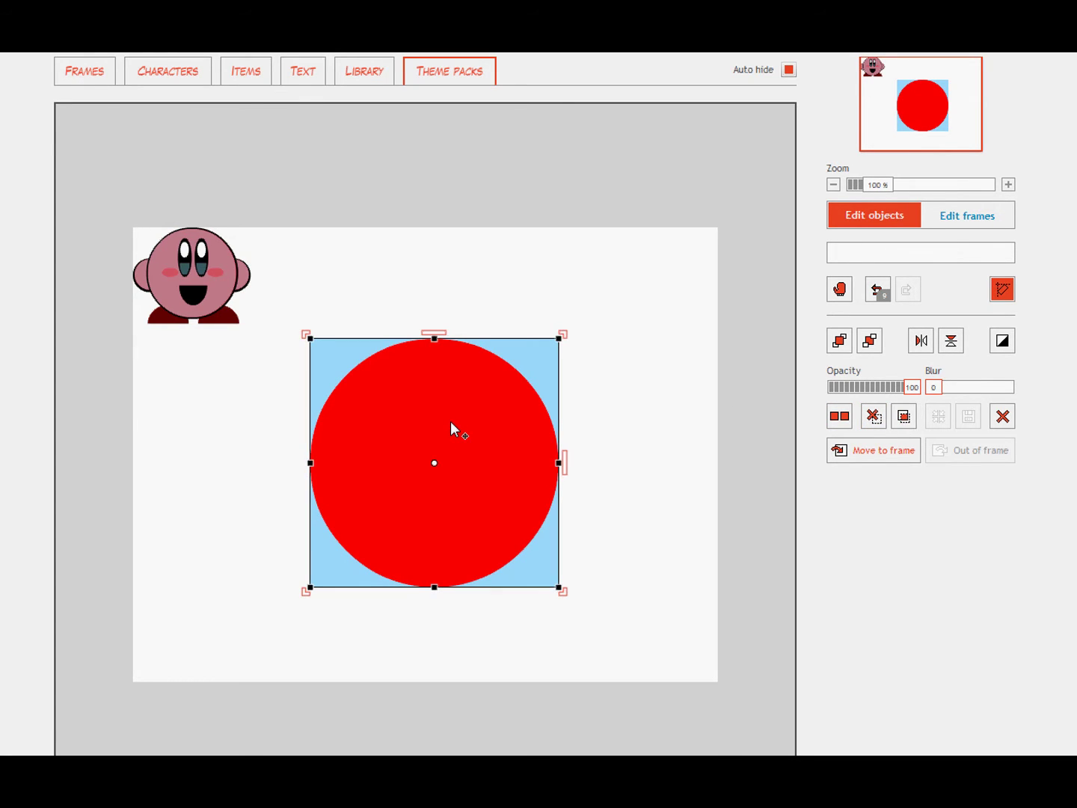
click(903, 420)
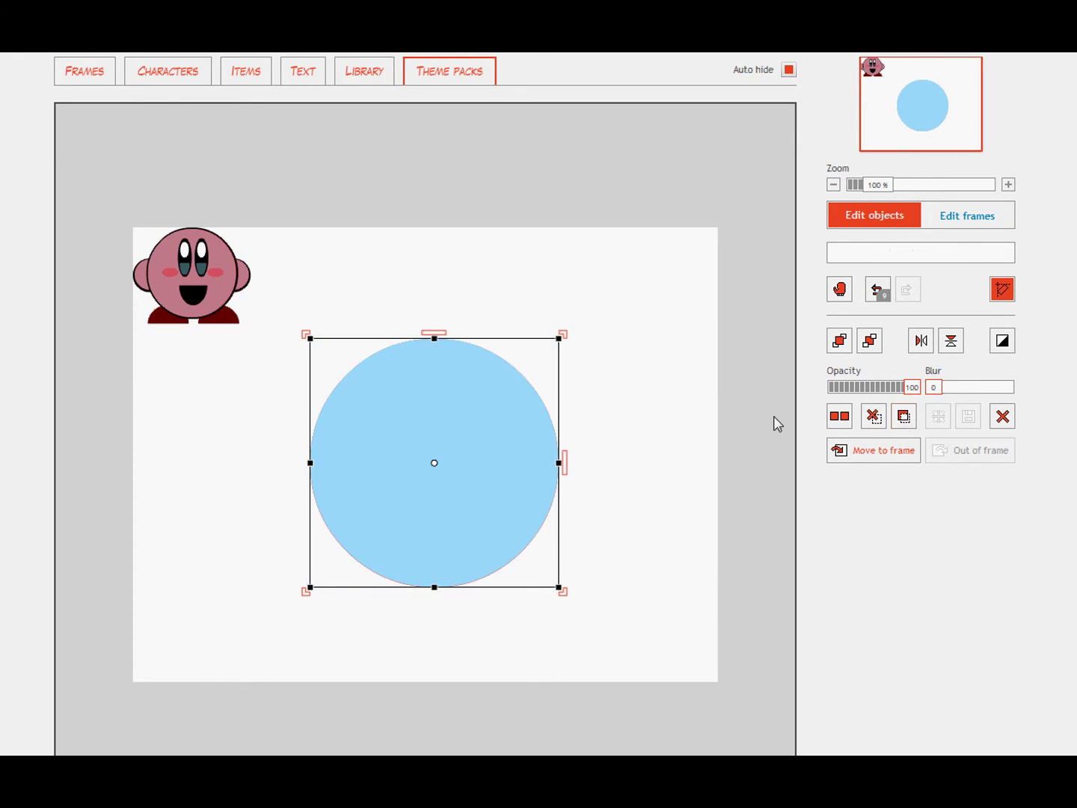
click(642, 429)
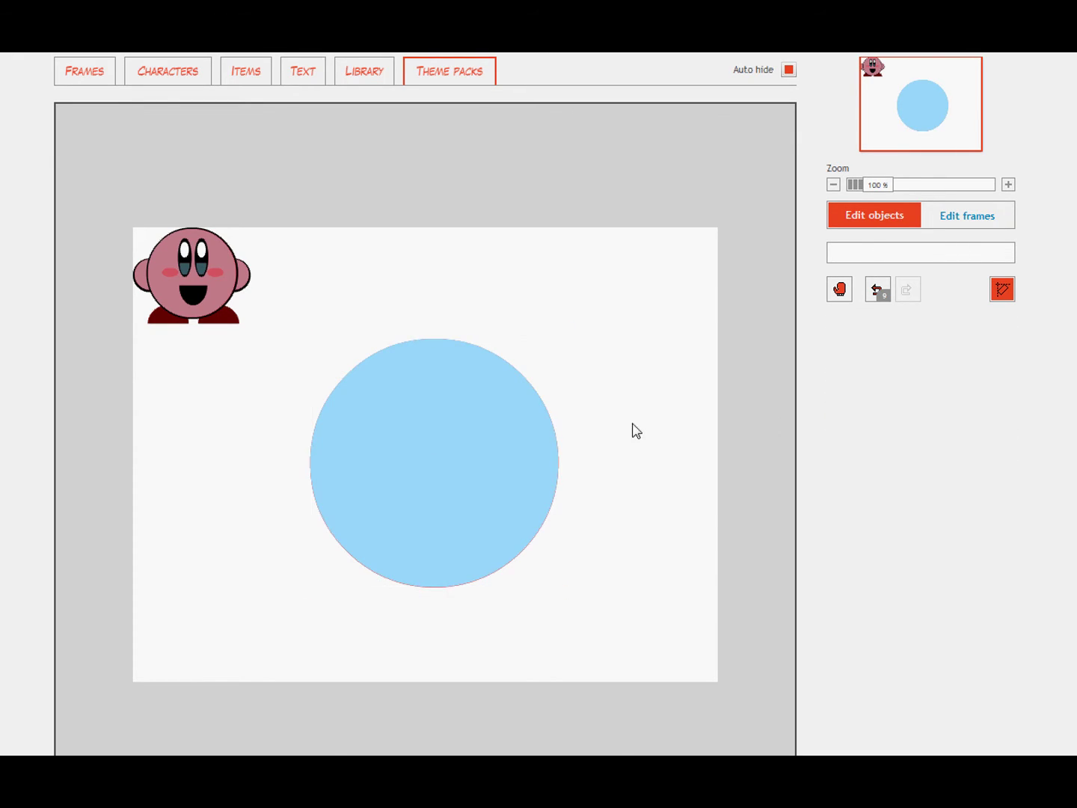
Lower the masked circle's opacity to about 50 so it turns Kirby pink.
click(491, 423)
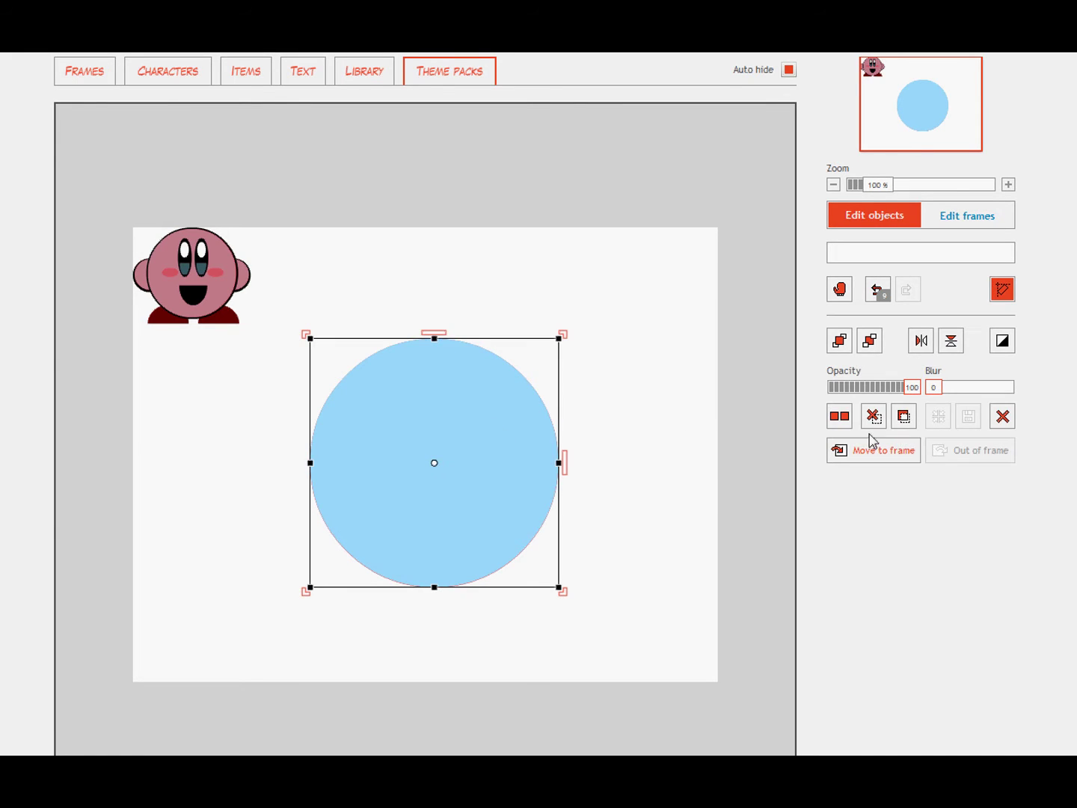
drag(915, 394, 877, 392)
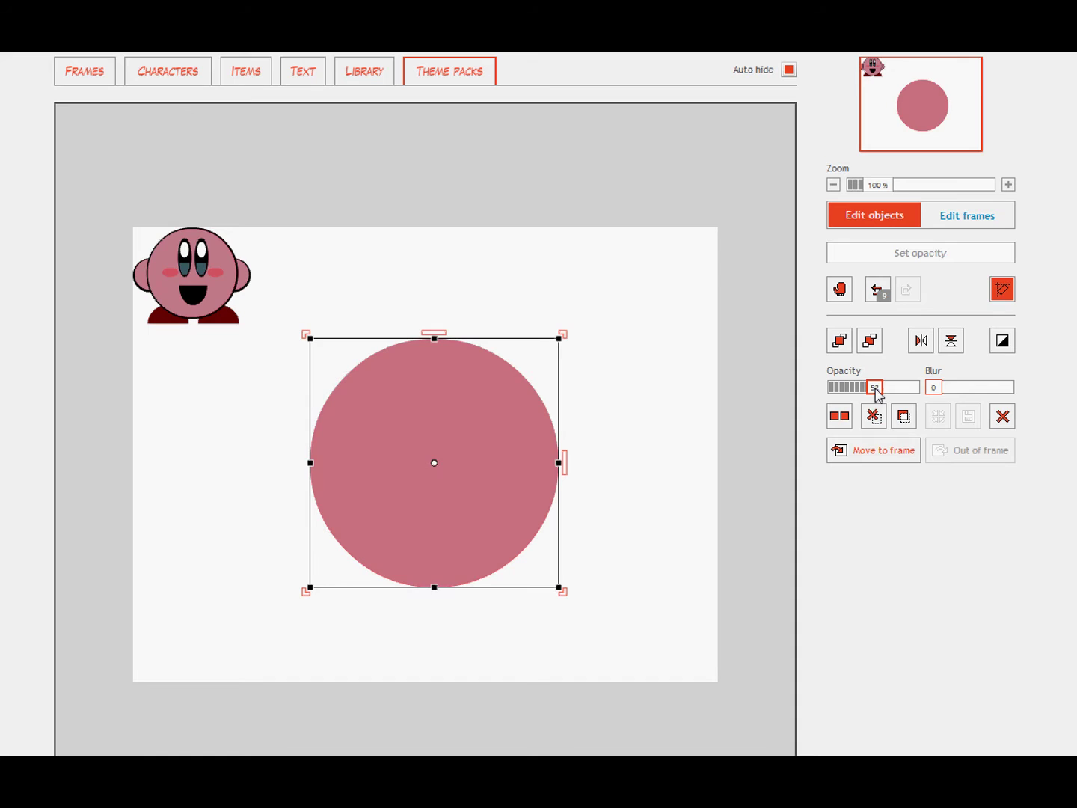
click(711, 450)
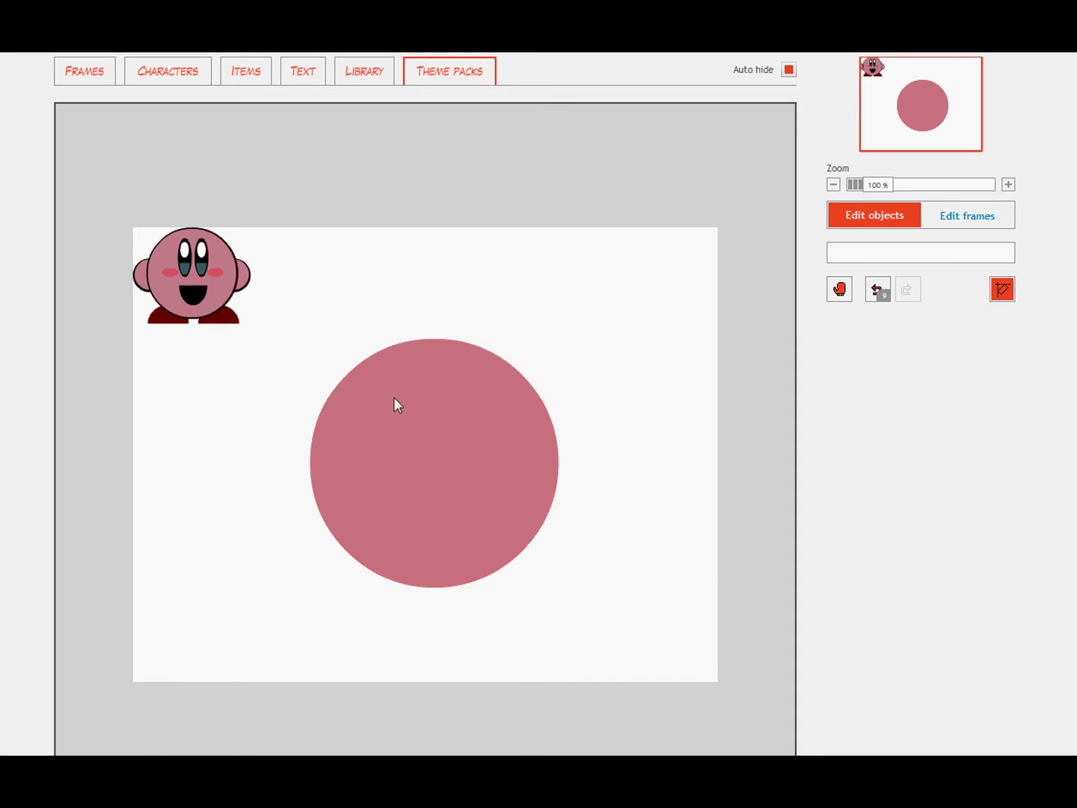
Place a black circle from the first page of shapes over the pink circle.
click(240, 81)
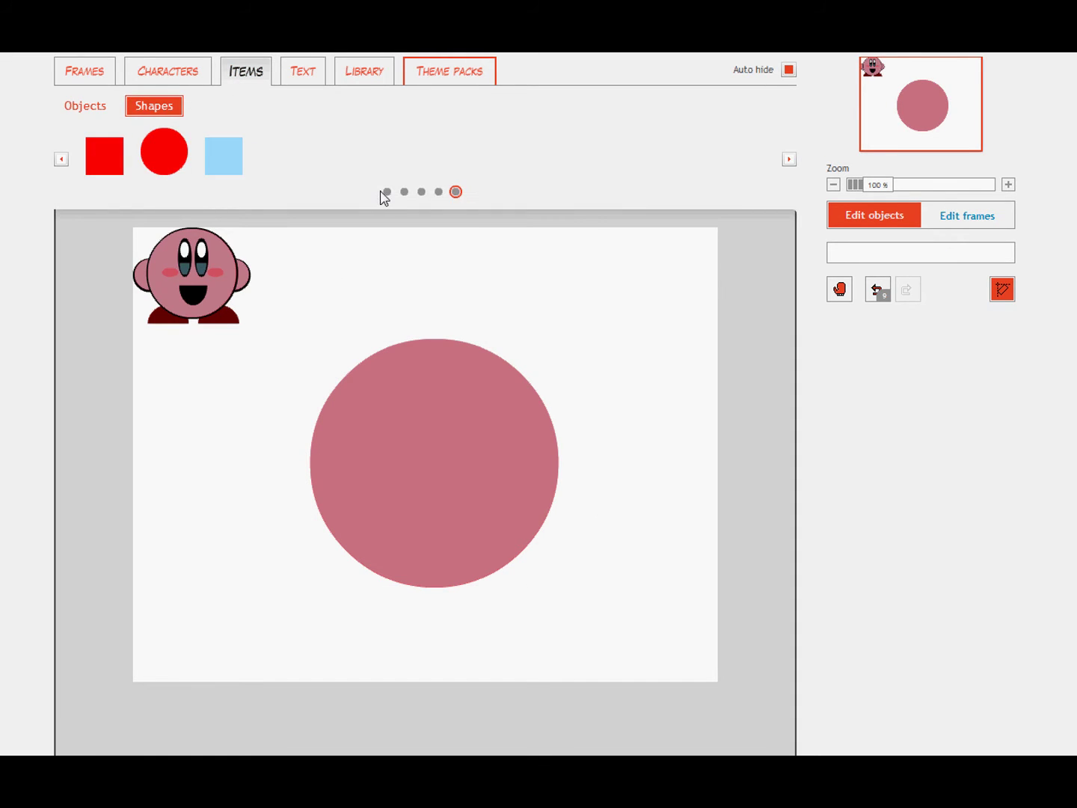
click(387, 192)
drag(481, 152, 658, 603)
drag(485, 520, 478, 512)
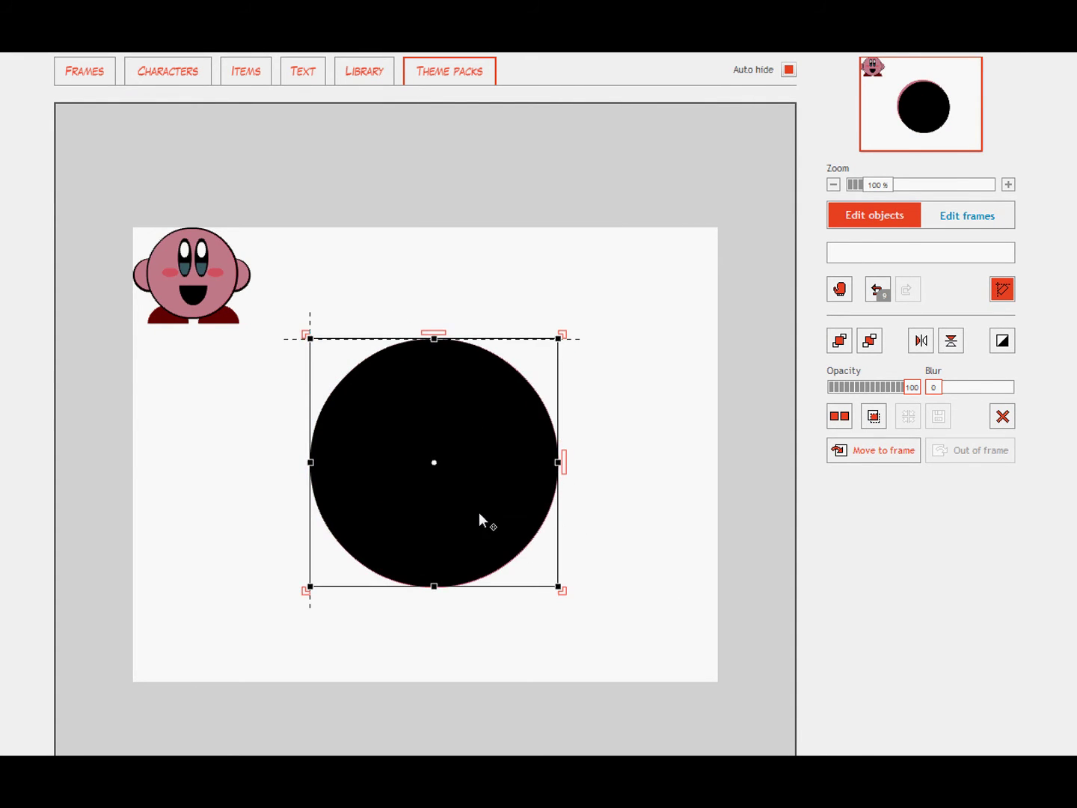
Send the black circle behind, enlarge it and nudge it into an even rim.
click(869, 340)
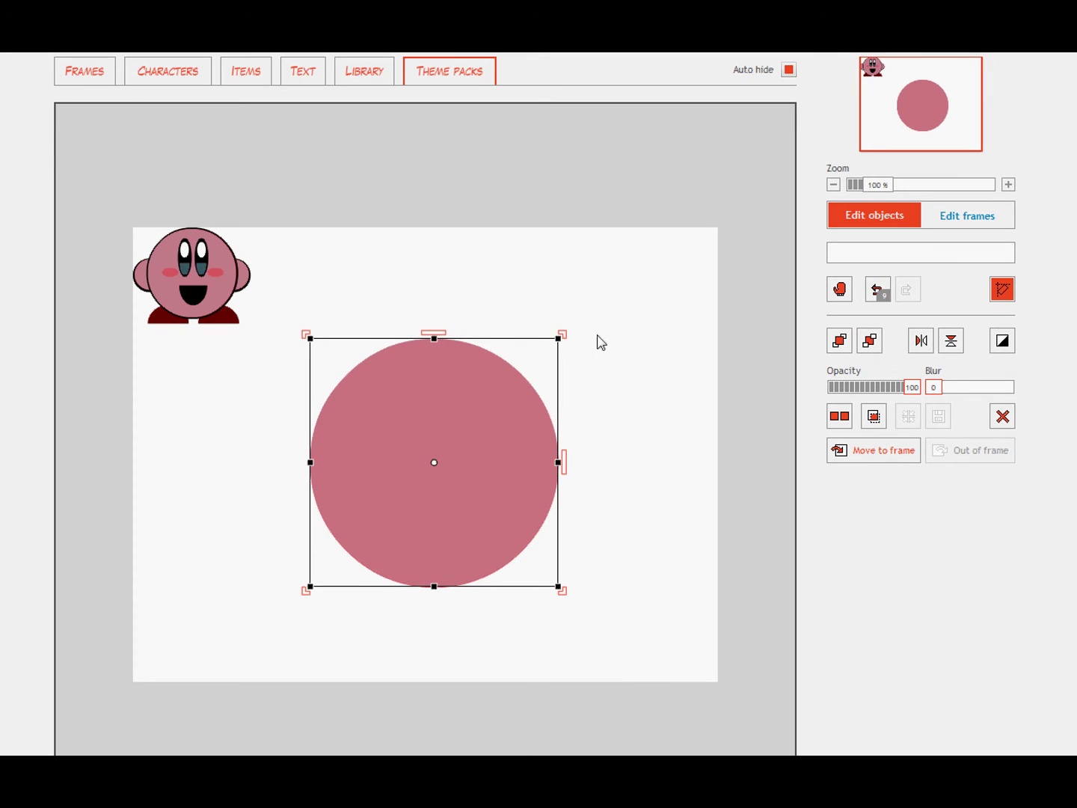
drag(559, 338, 568, 328)
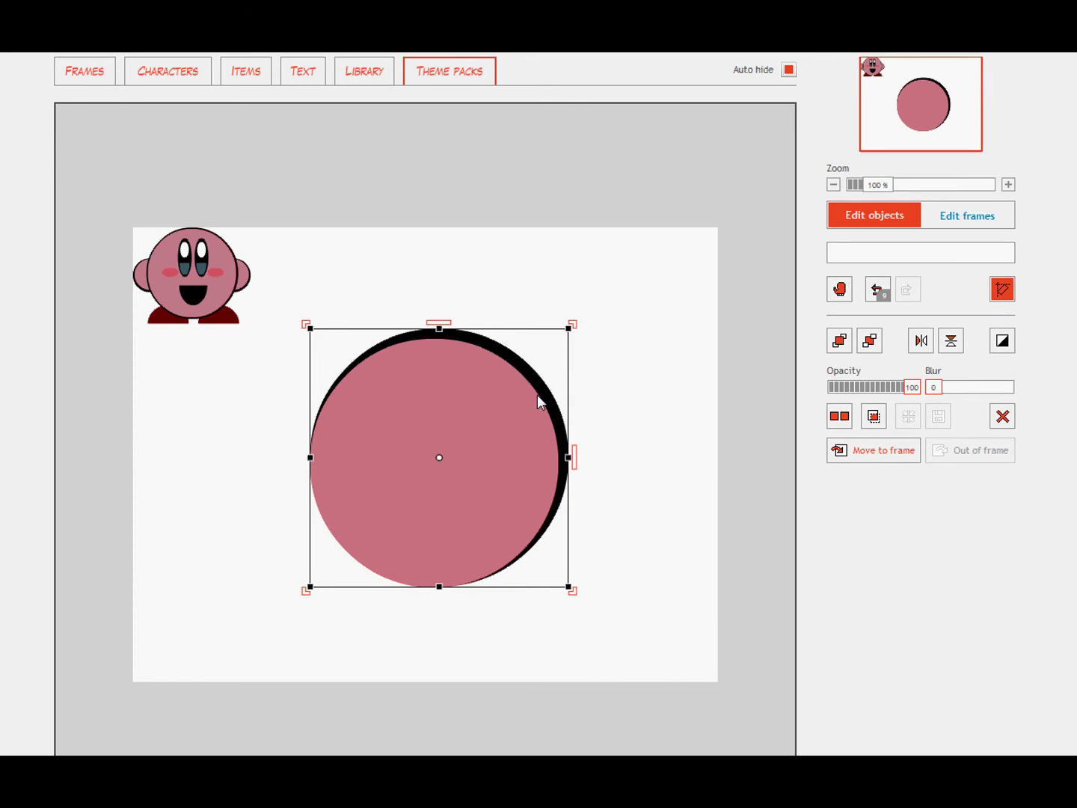
drag(531, 396, 527, 400)
key(Left)
key(Down)
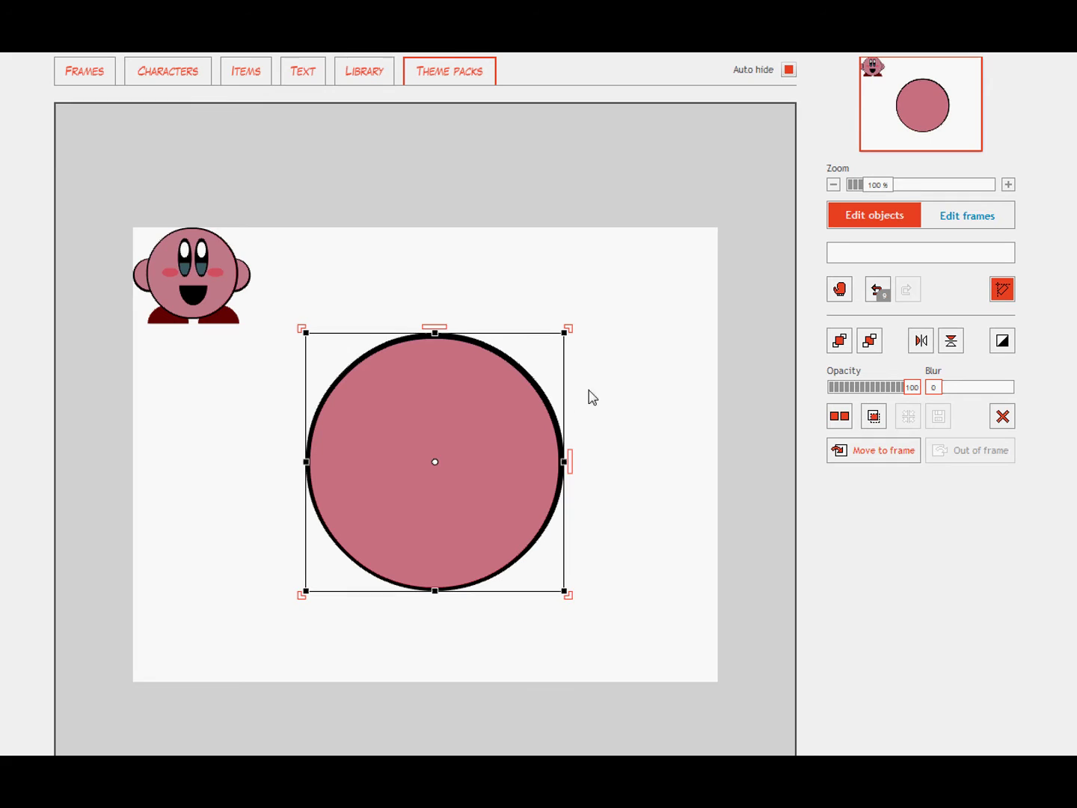
key(Left)
key(Down)
Shrink a copy of the black circle into a pink arm tucked behind the body's right edge.
click(631, 377)
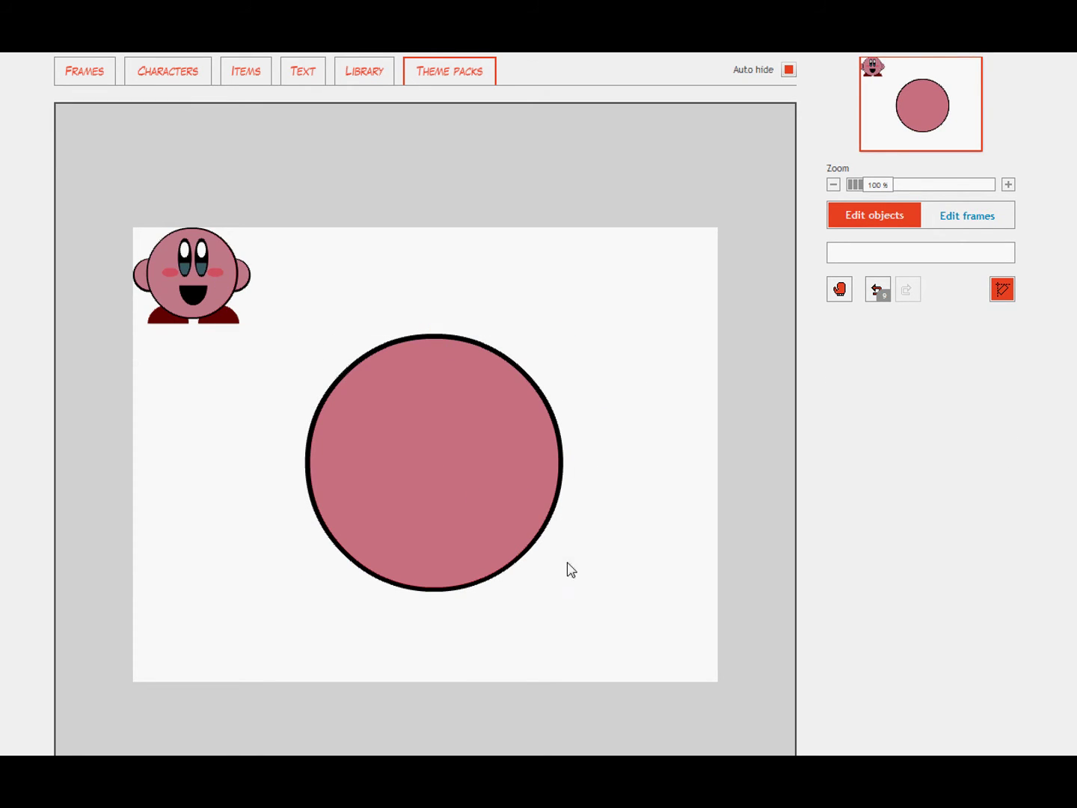
drag(554, 587, 328, 407)
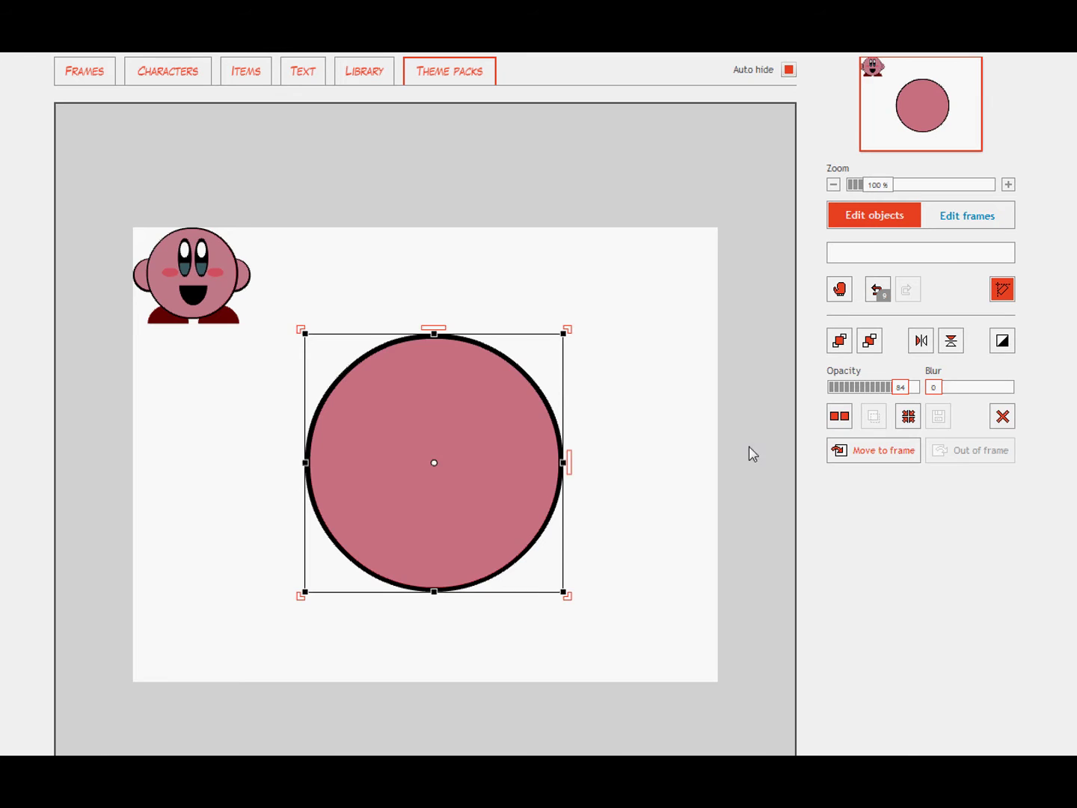
click(841, 417)
drag(343, 576, 550, 534)
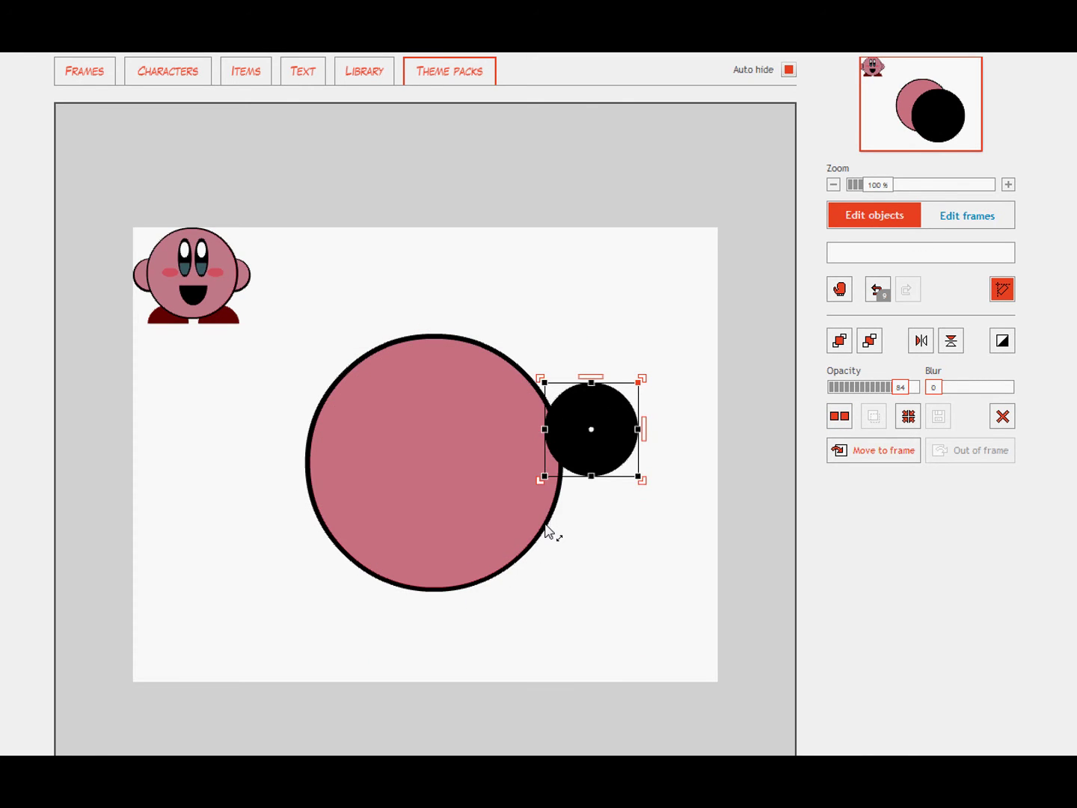
drag(589, 449, 569, 480)
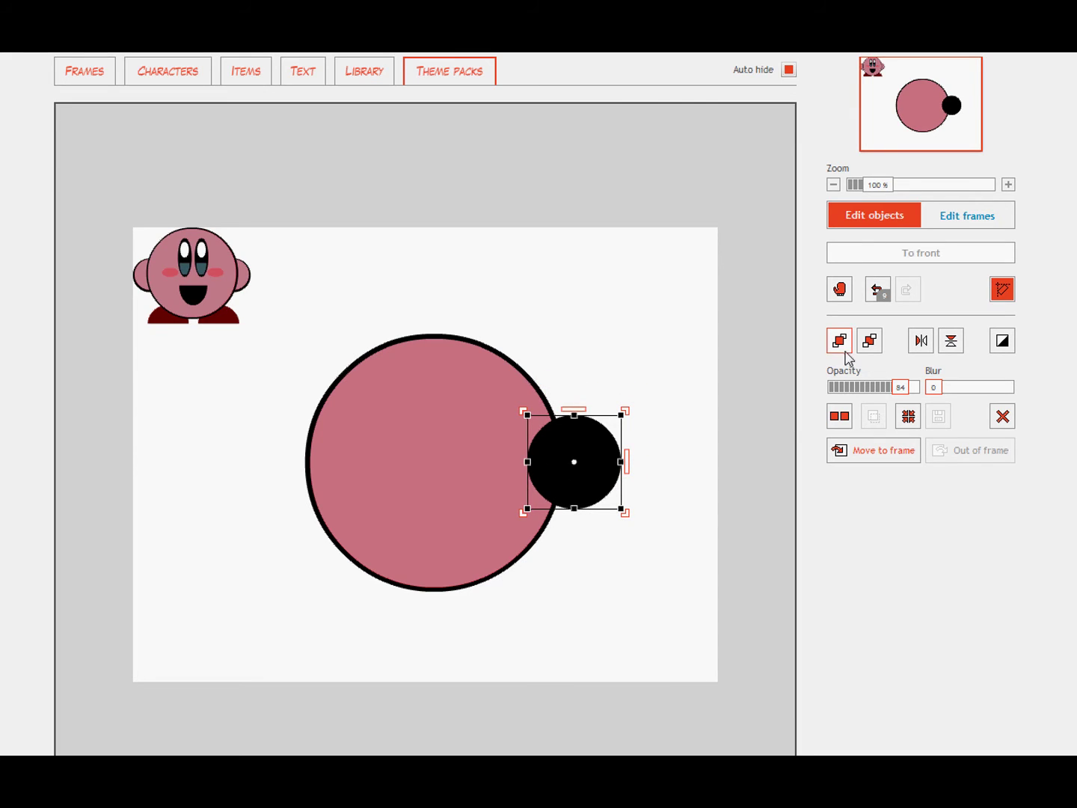
click(870, 341)
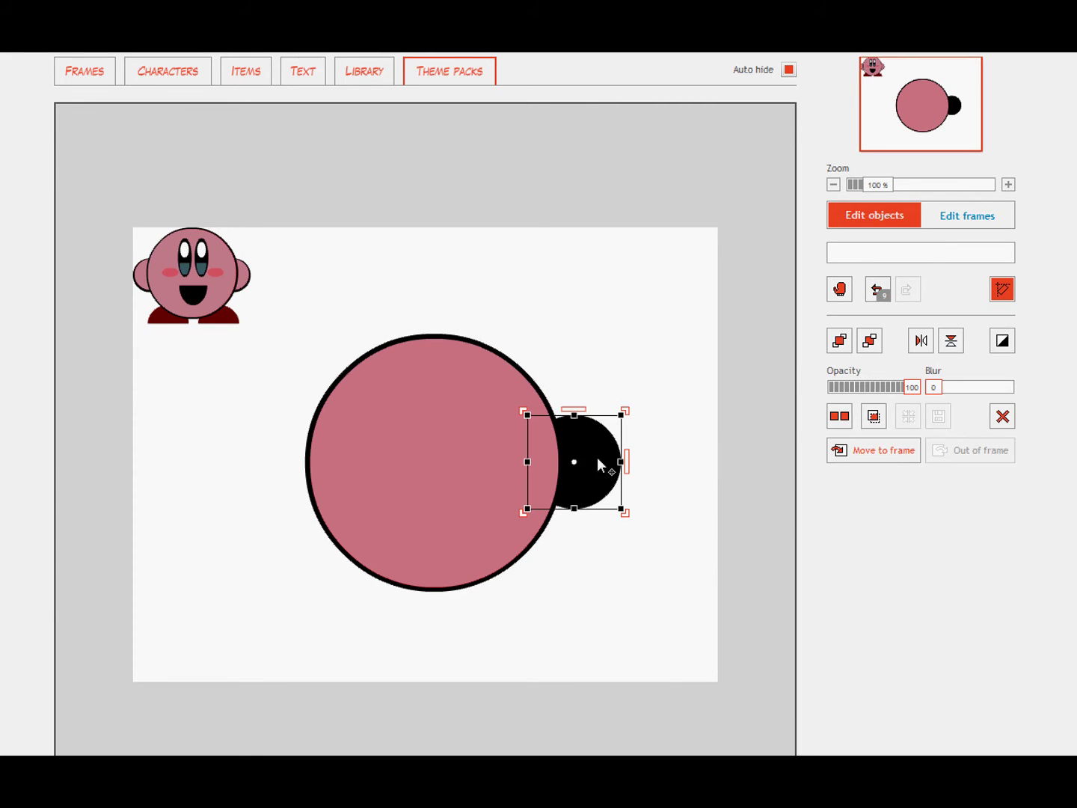
click(871, 342)
click(644, 552)
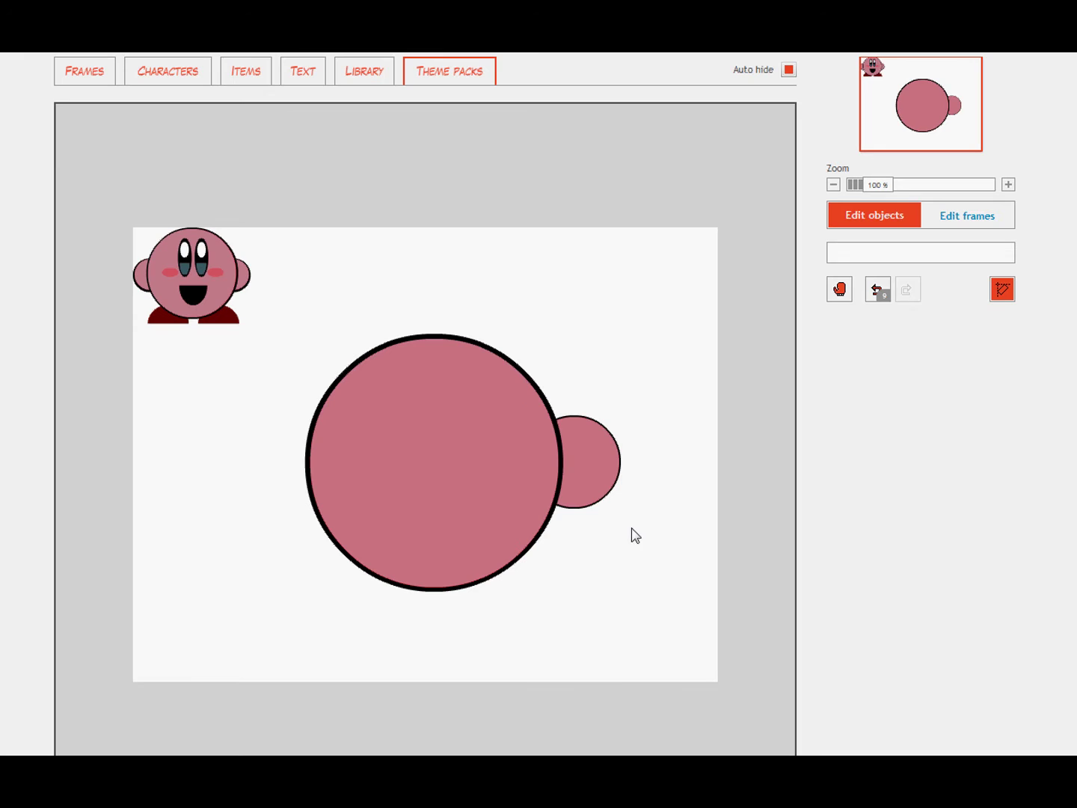
Duplicate the small circle for a left arm behind the body and tint it pink.
drag(630, 530, 304, 489)
click(840, 416)
click(870, 341)
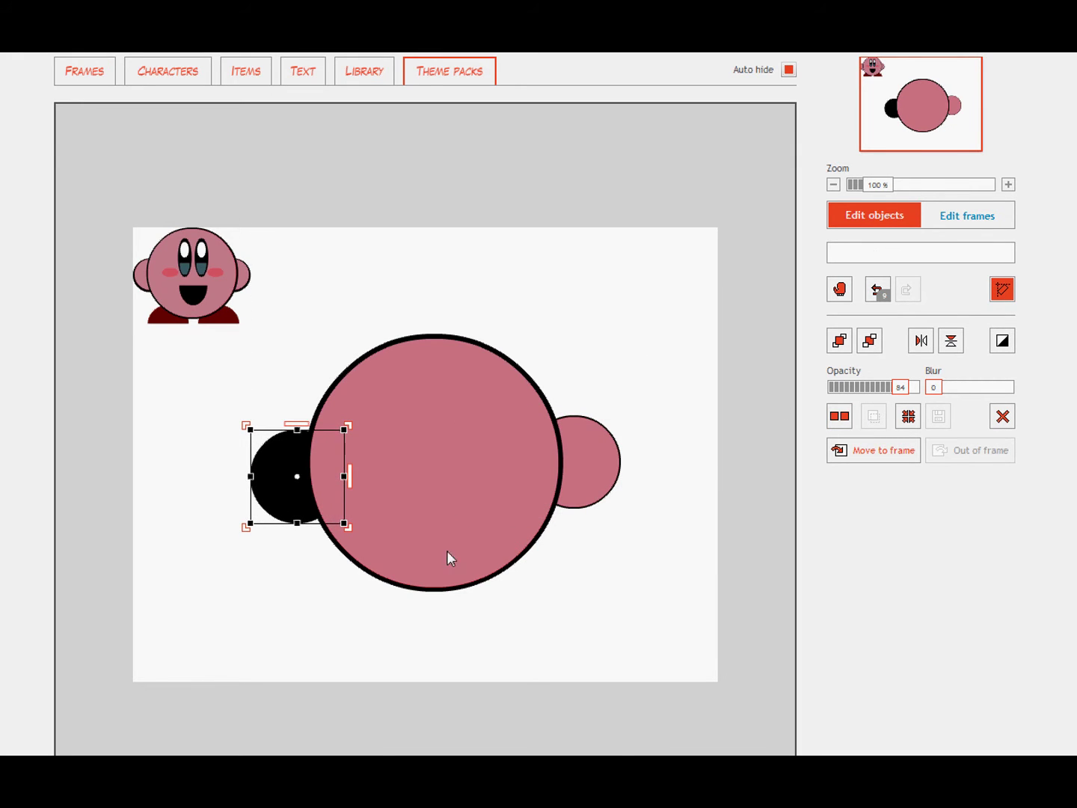
click(313, 496)
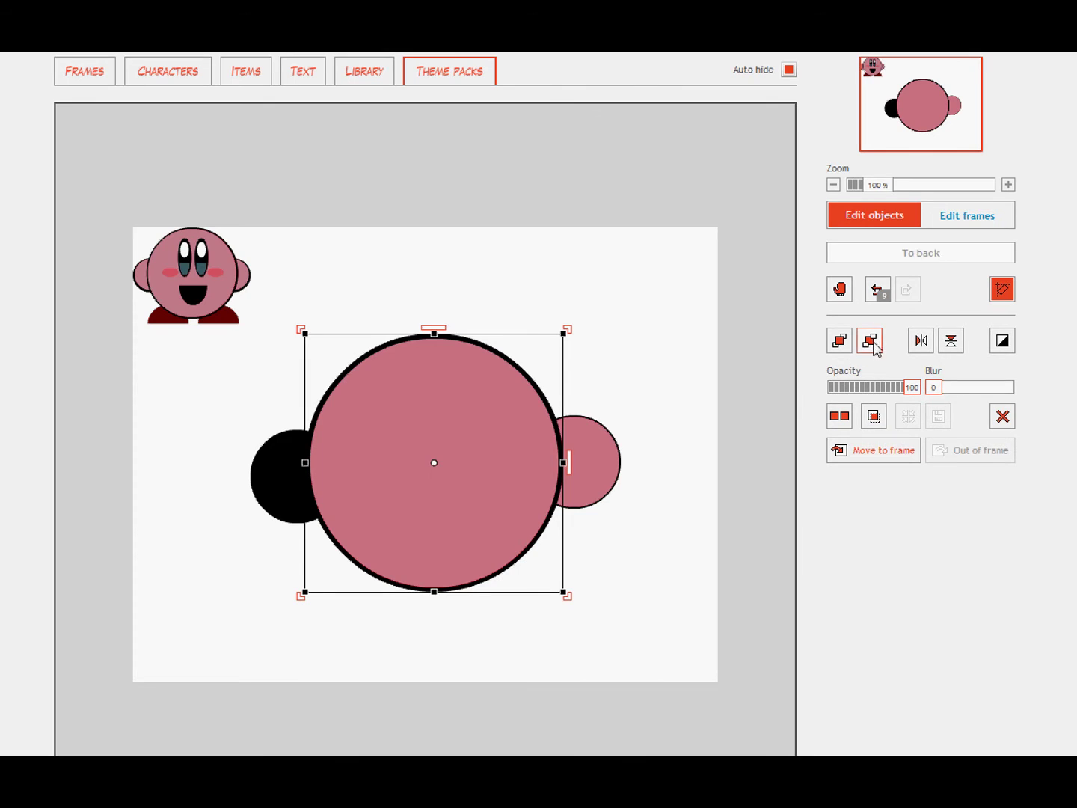
click(279, 487)
click(868, 344)
click(513, 621)
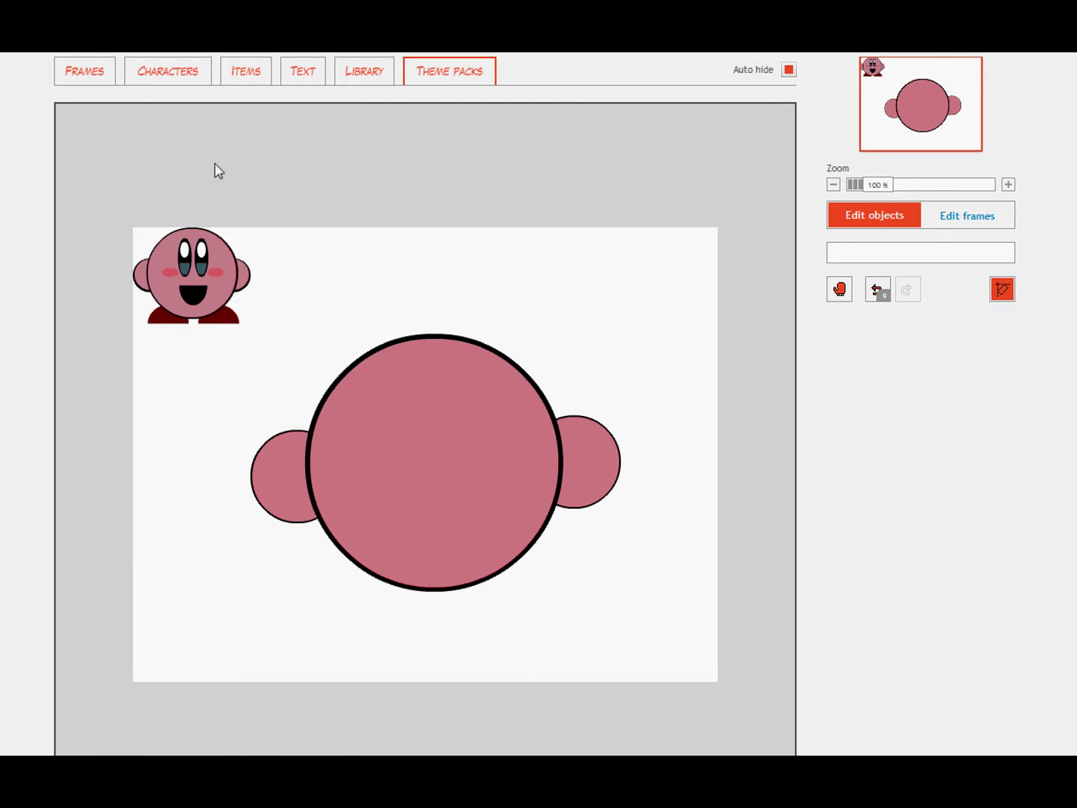
Add a black half-circle, flip it into a dome, enlarge it and place it under the body's lower left.
click(257, 81)
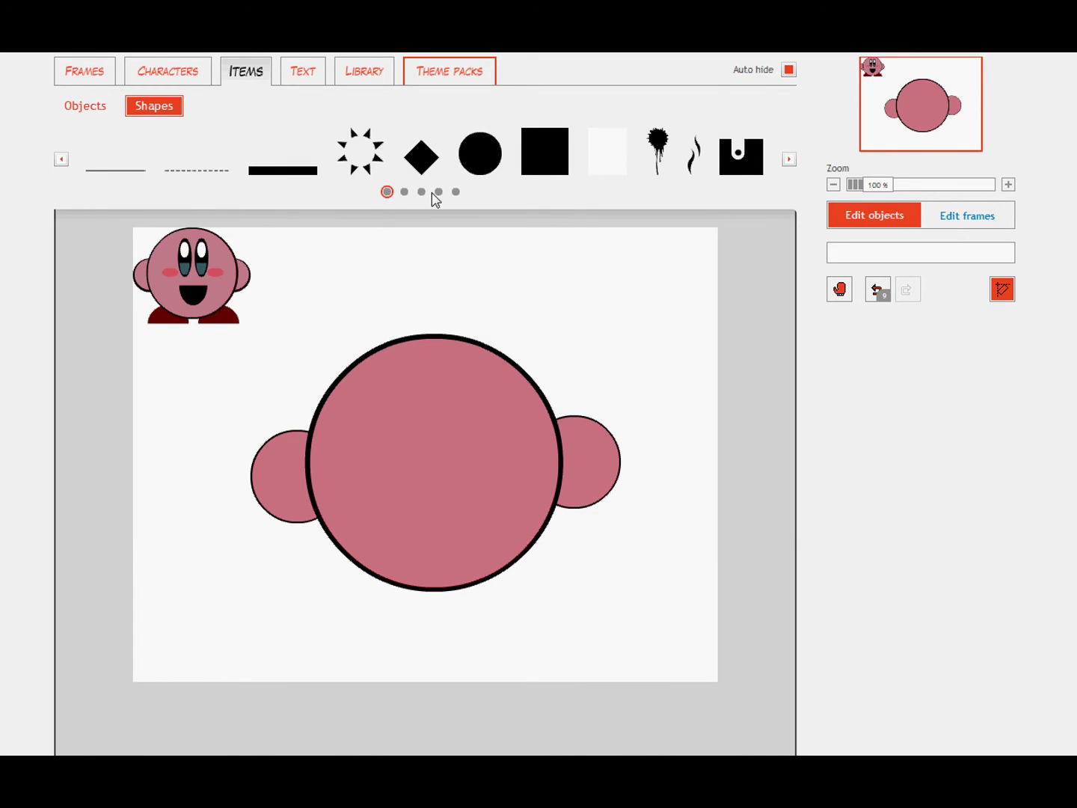
click(421, 191)
drag(488, 166, 285, 633)
click(951, 340)
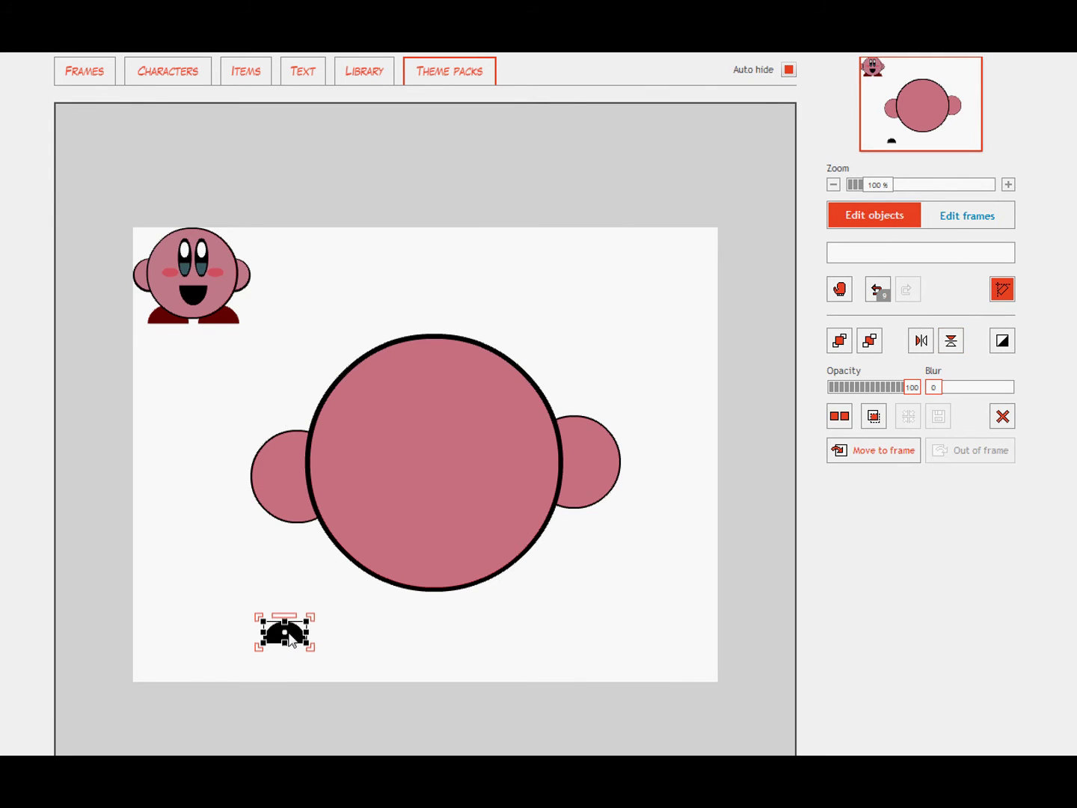
drag(311, 623, 389, 586)
click(404, 618)
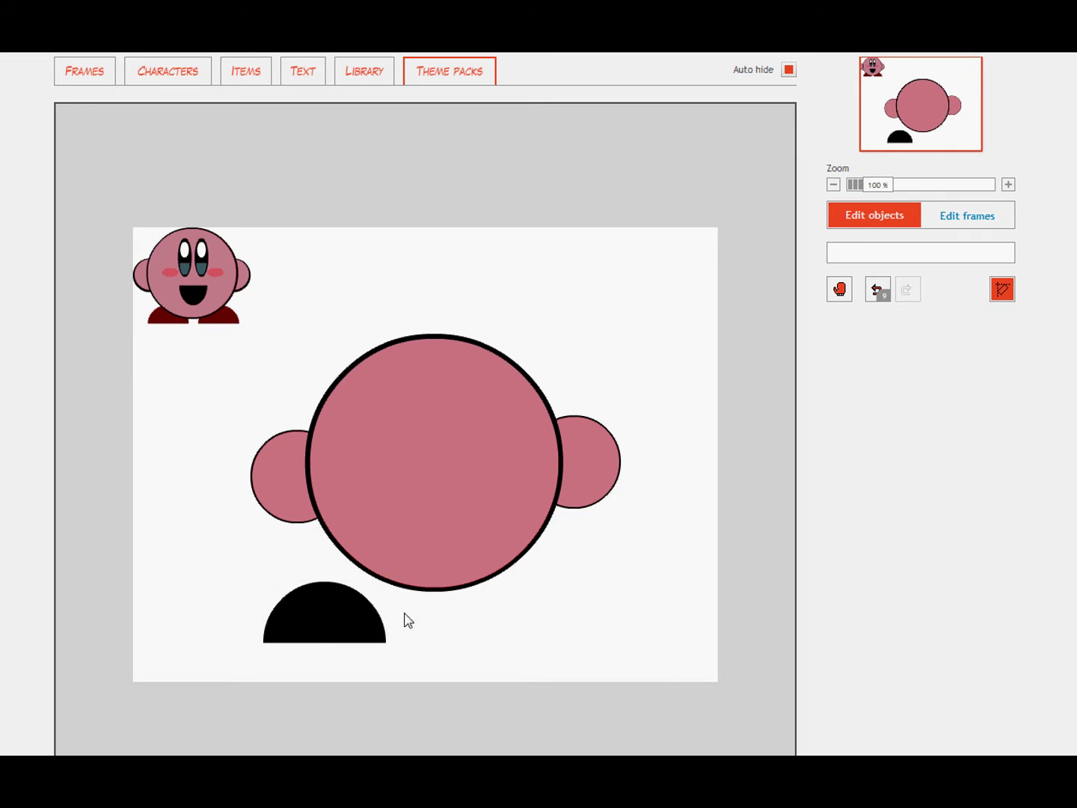
drag(318, 619, 277, 612)
click(448, 647)
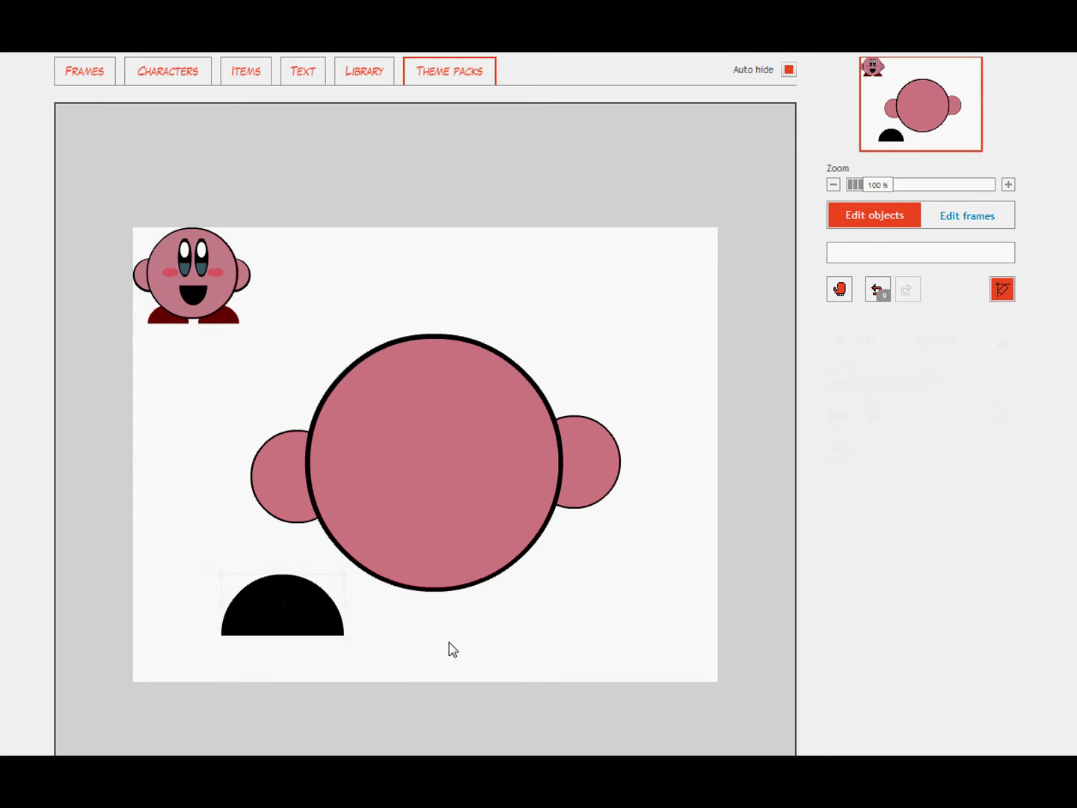
Place a red square from the coloured-shapes page over the dome's left end.
click(260, 75)
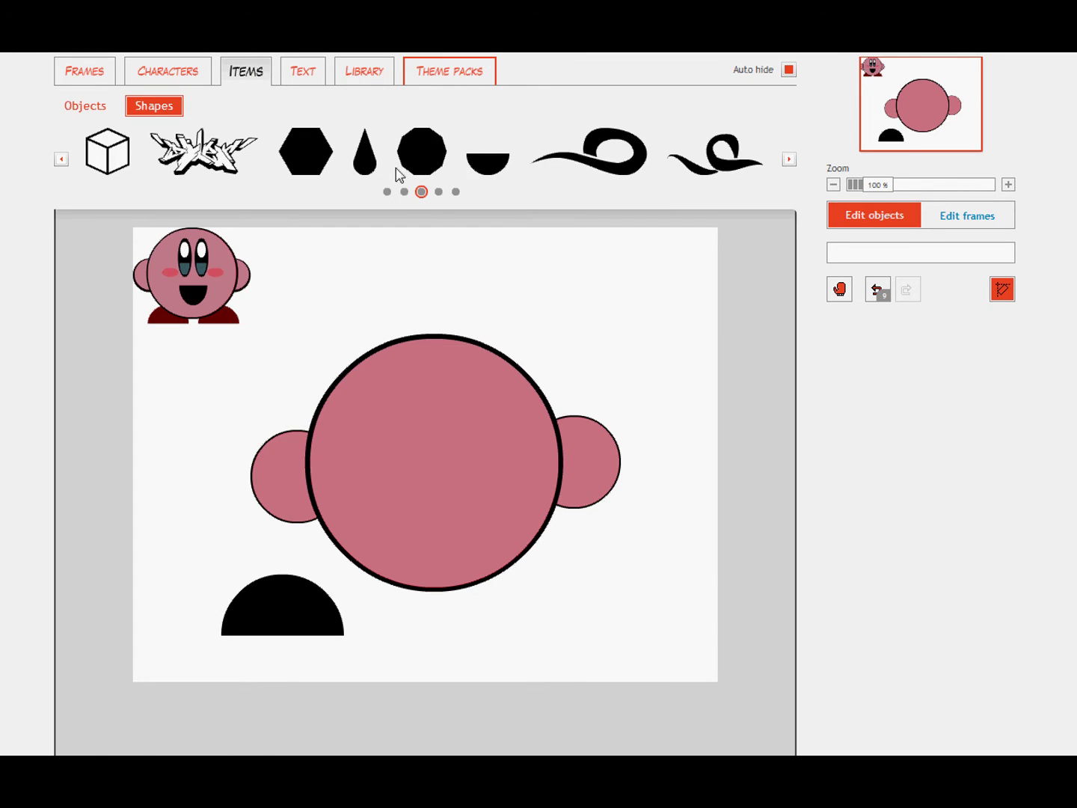
click(457, 192)
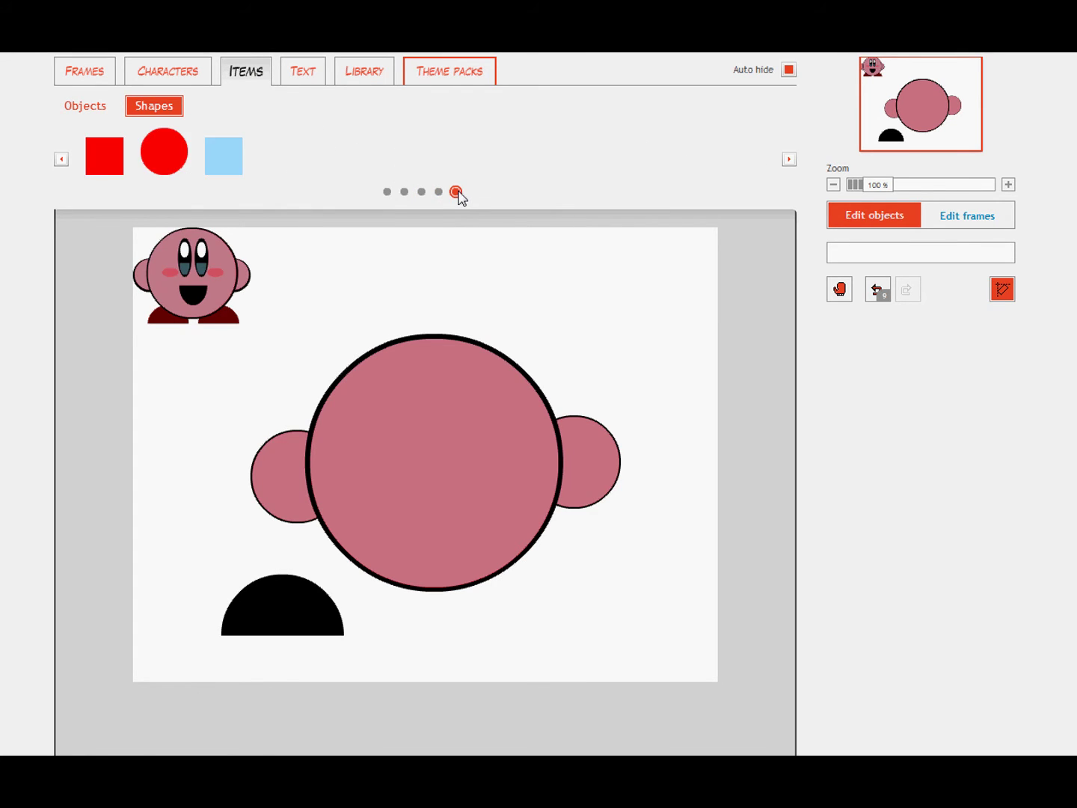
drag(92, 156, 249, 618)
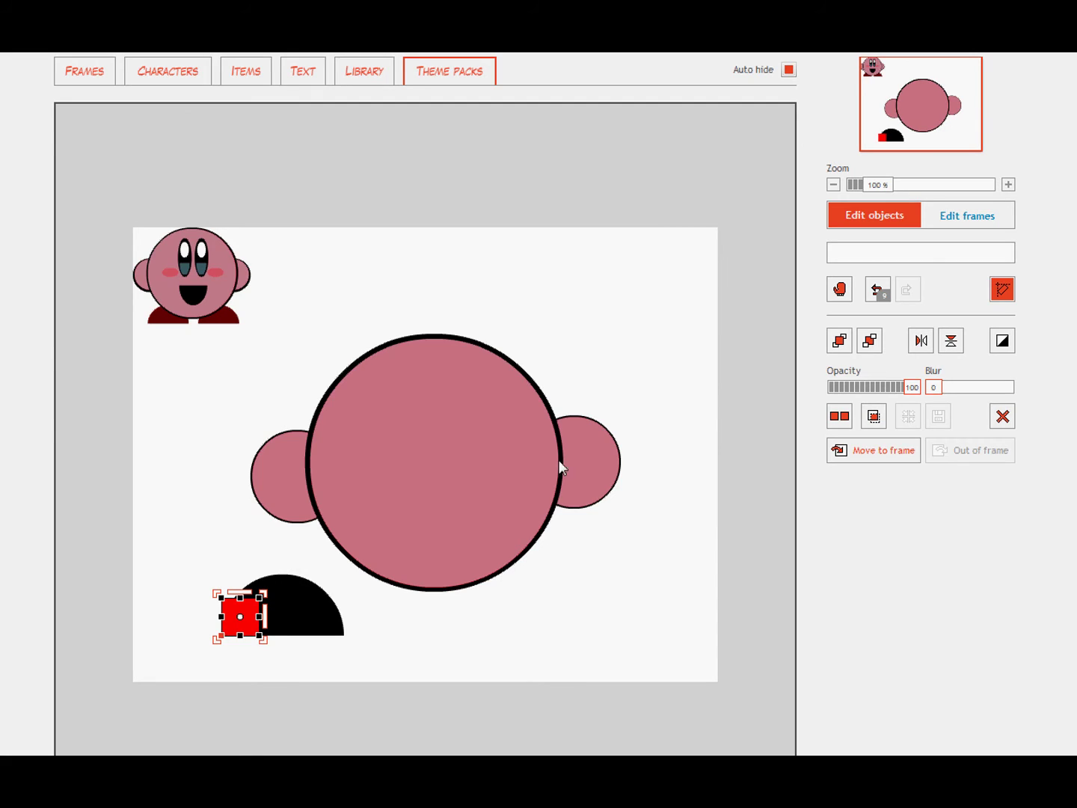
Send the red square behind the dome and enlarge it.
click(870, 341)
drag(258, 598, 344, 574)
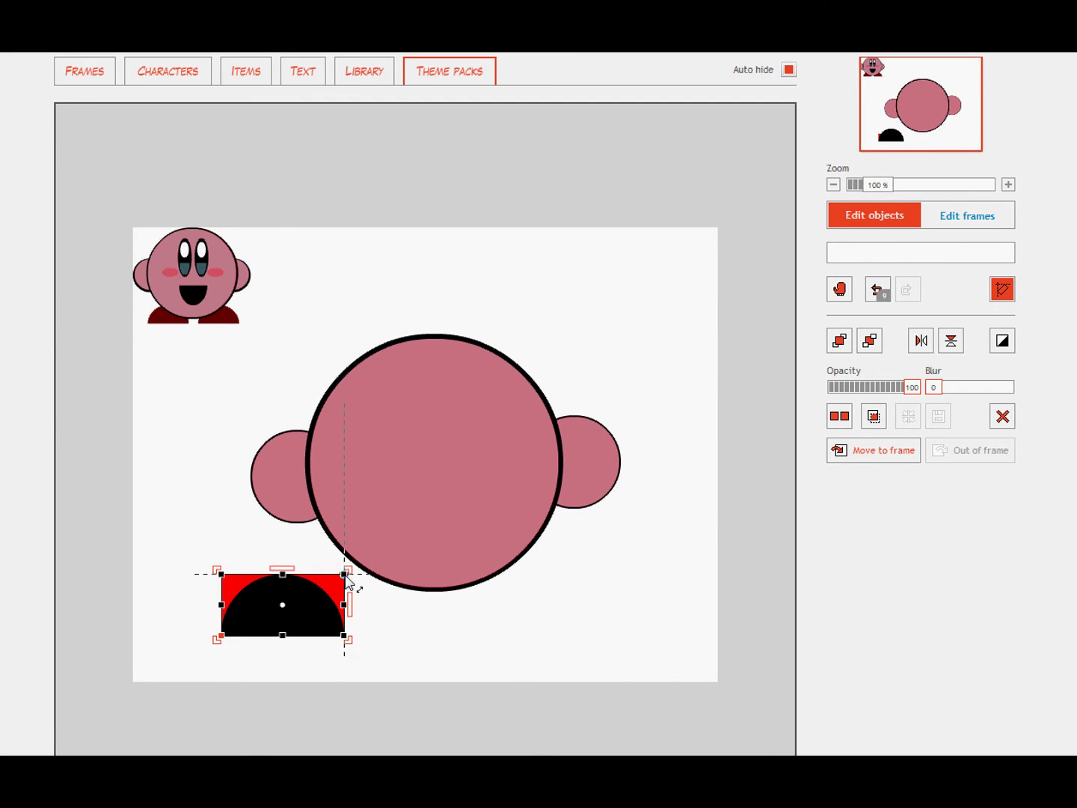
click(372, 621)
Duplicate the black half-circle and align the copy onto the original.
click(290, 604)
click(840, 416)
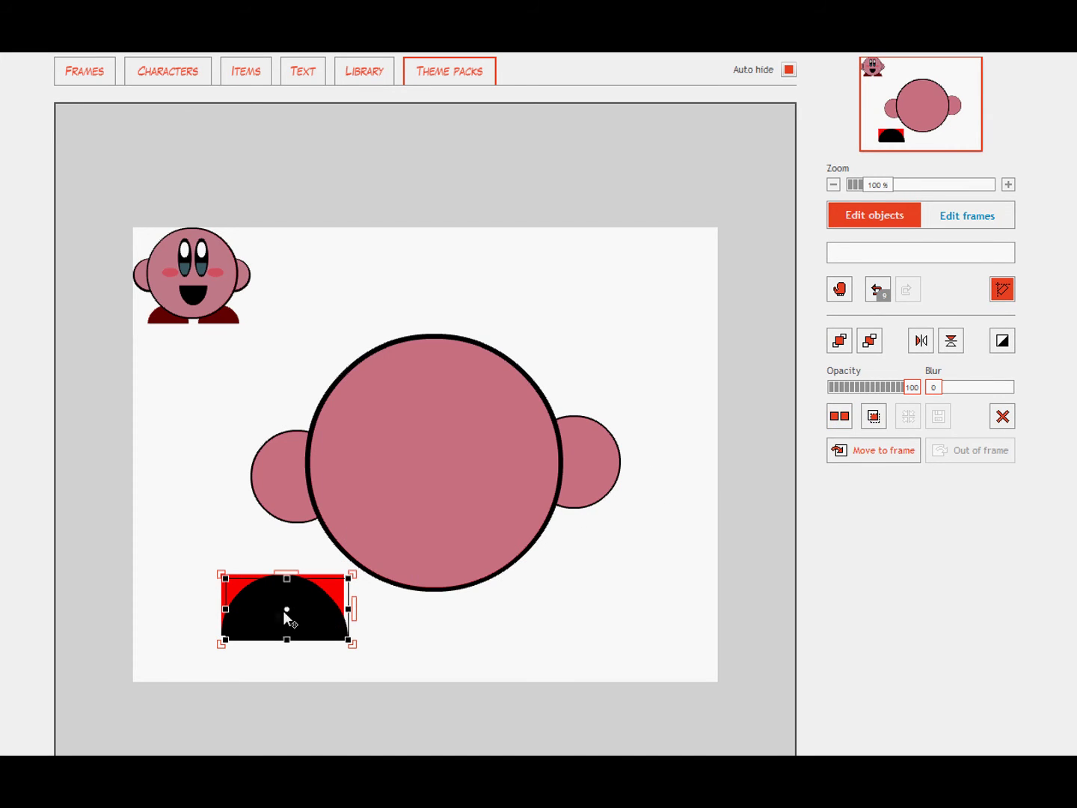
drag(284, 611, 279, 607)
click(418, 648)
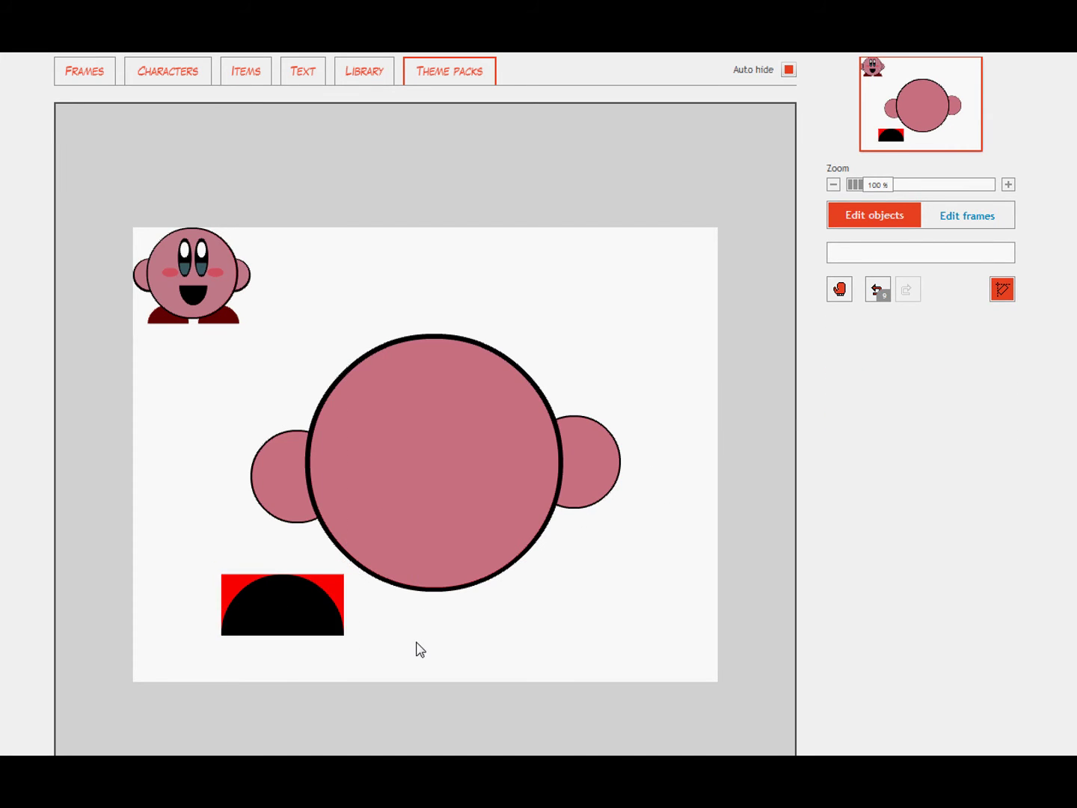
Mask the red square with the half-circle and set its opacity to 72.
click(329, 588)
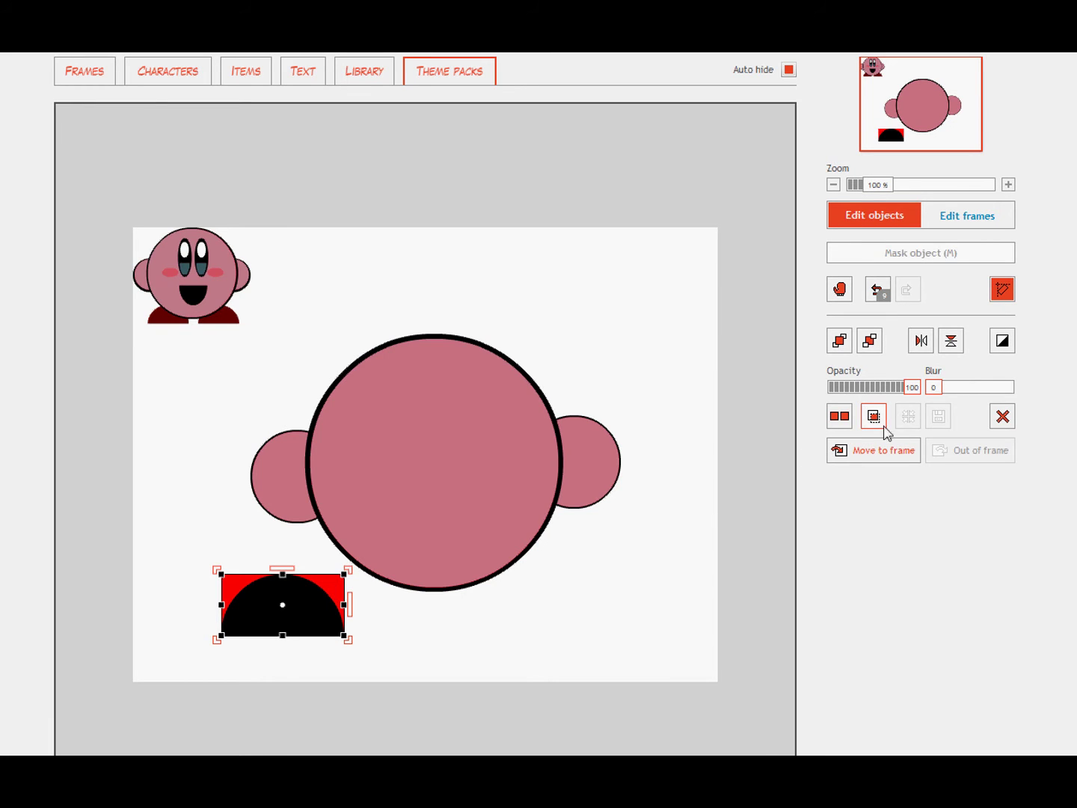
click(875, 419)
click(292, 604)
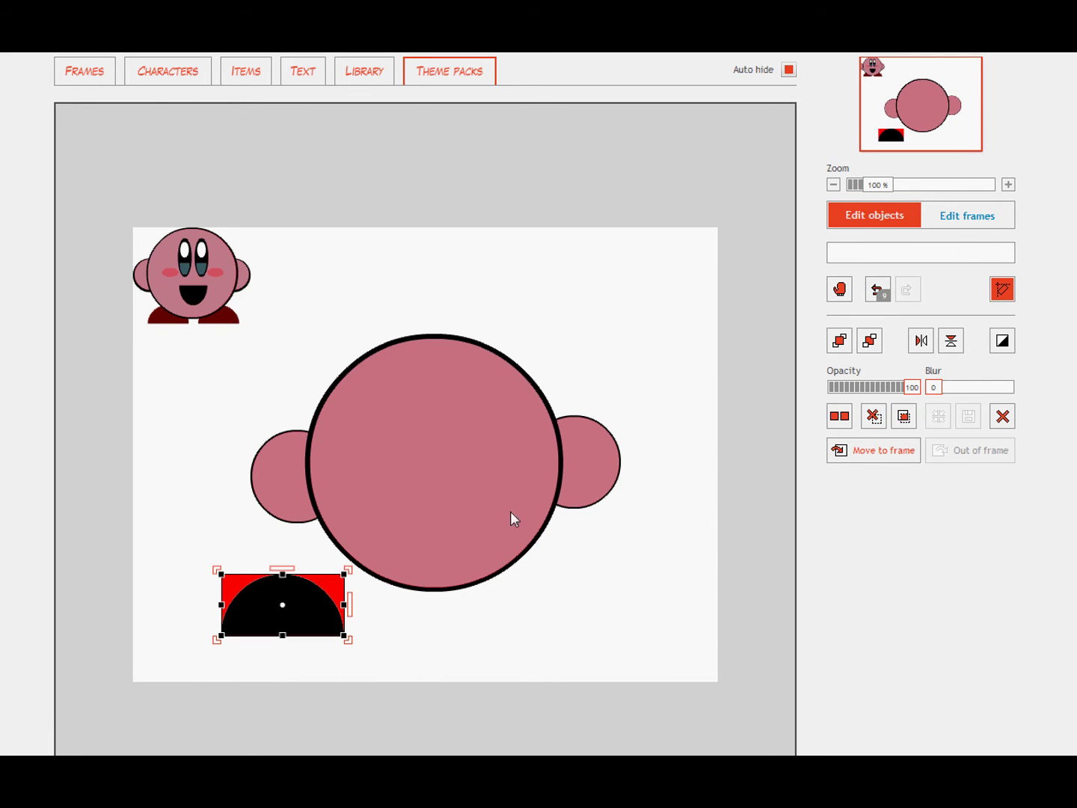
click(903, 416)
click(333, 656)
click(308, 620)
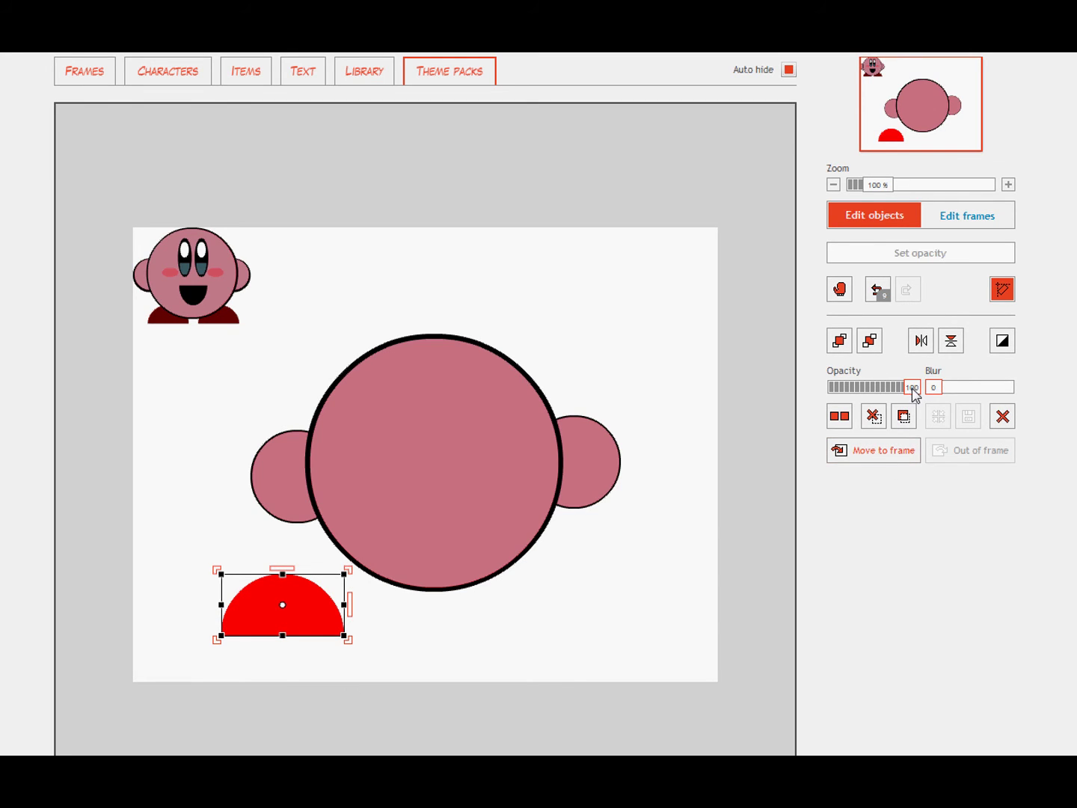
drag(912, 389, 870, 392)
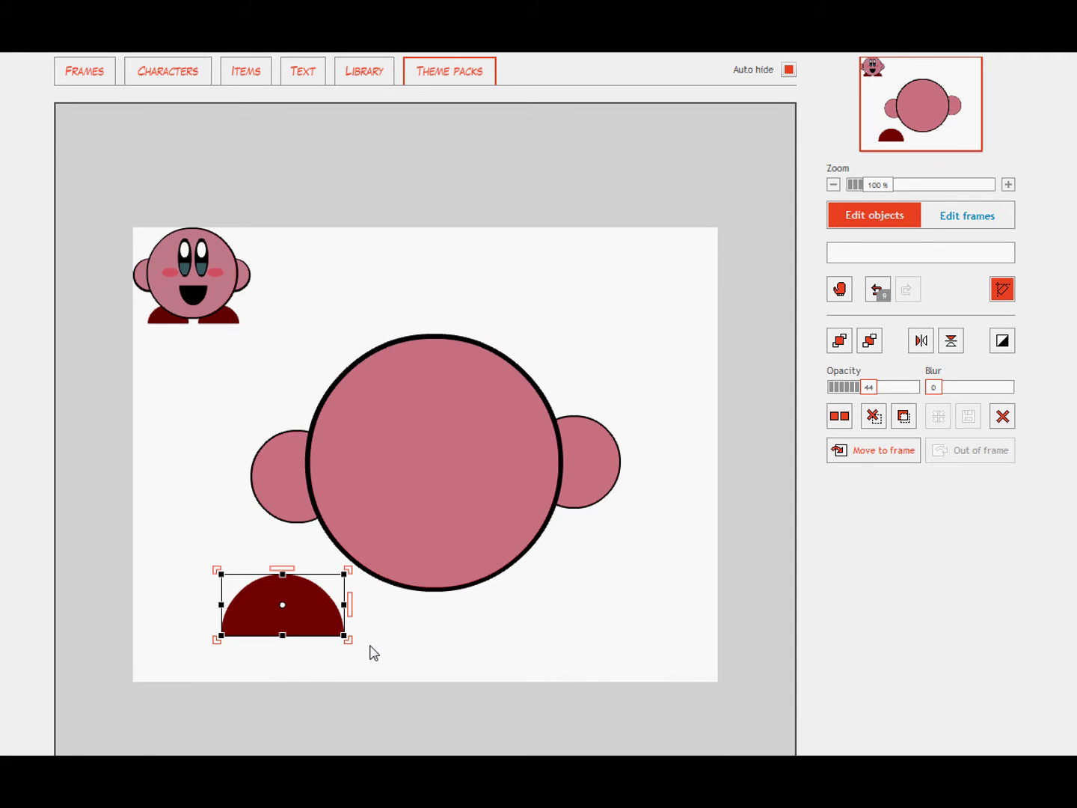
drag(370, 648, 239, 585)
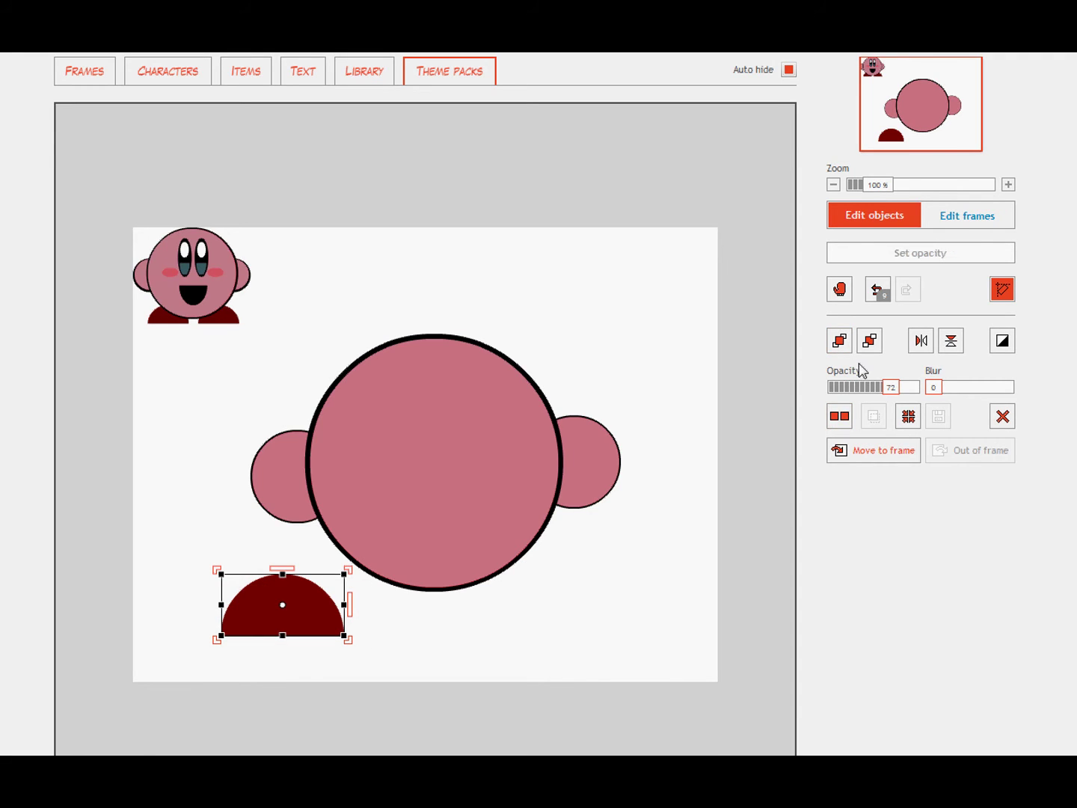
Move the dark-red foot under the body and duplicate it as a second foot behind the body.
drag(274, 617, 483, 604)
click(838, 418)
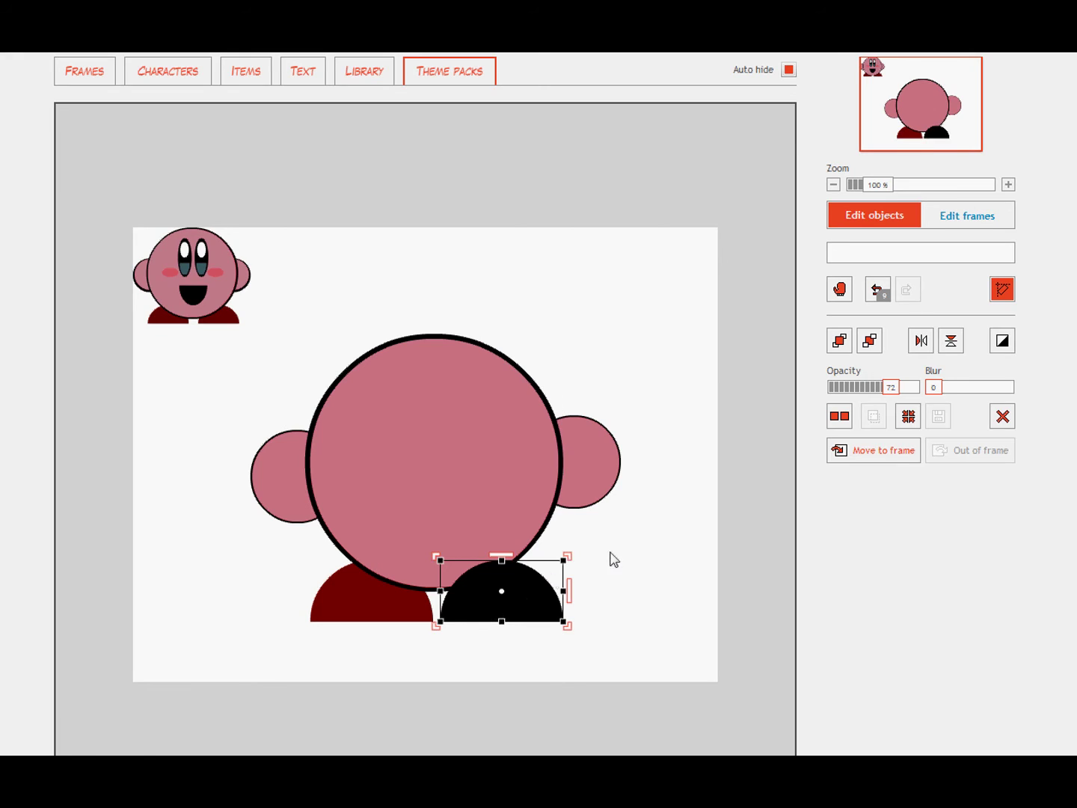
click(608, 560)
click(517, 618)
click(875, 352)
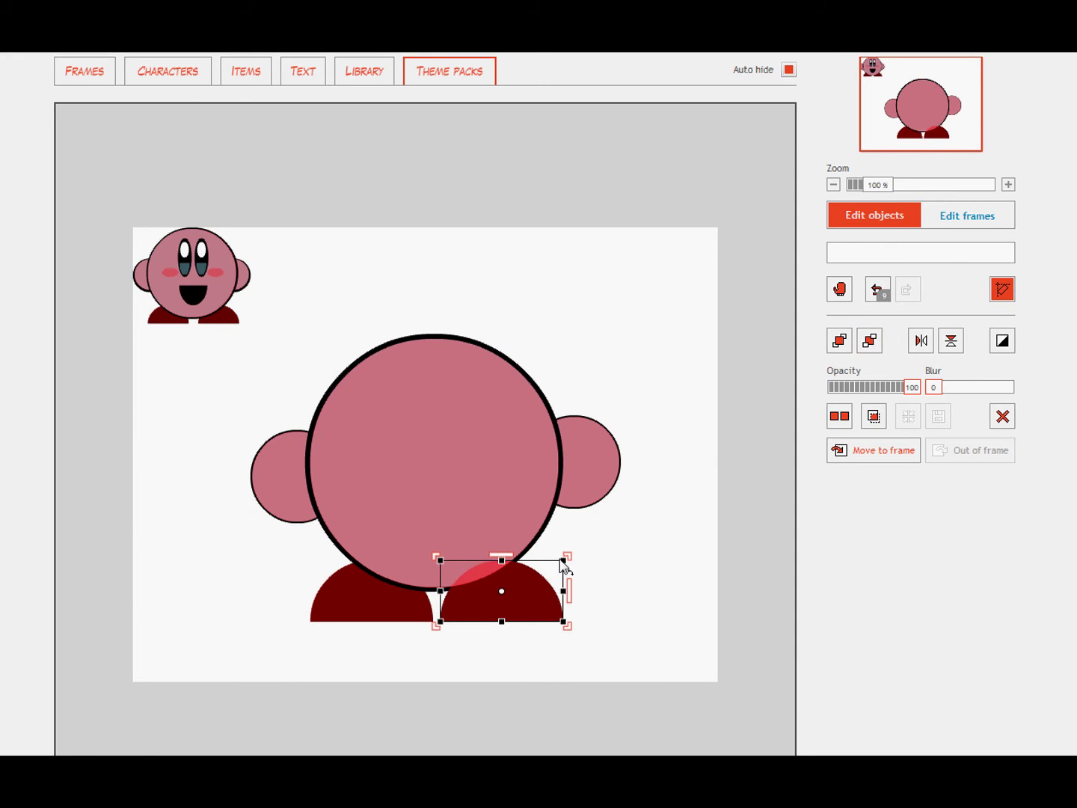
drag(577, 635, 514, 579)
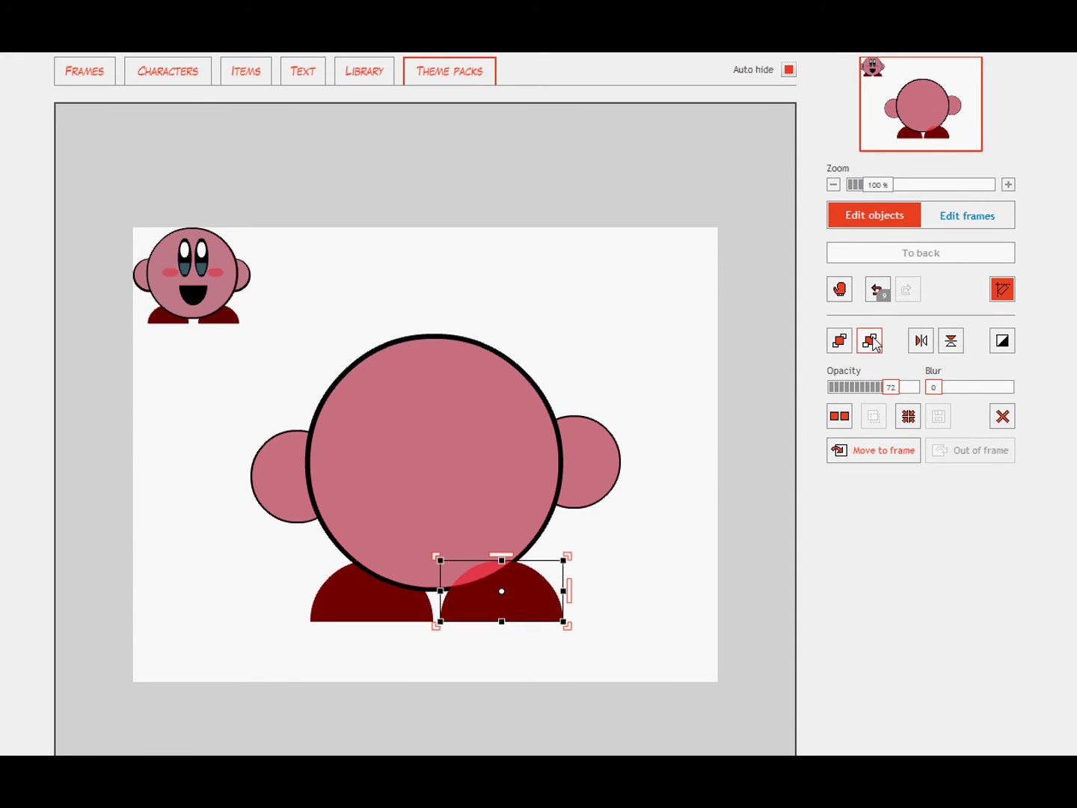
drag(588, 675, 525, 641)
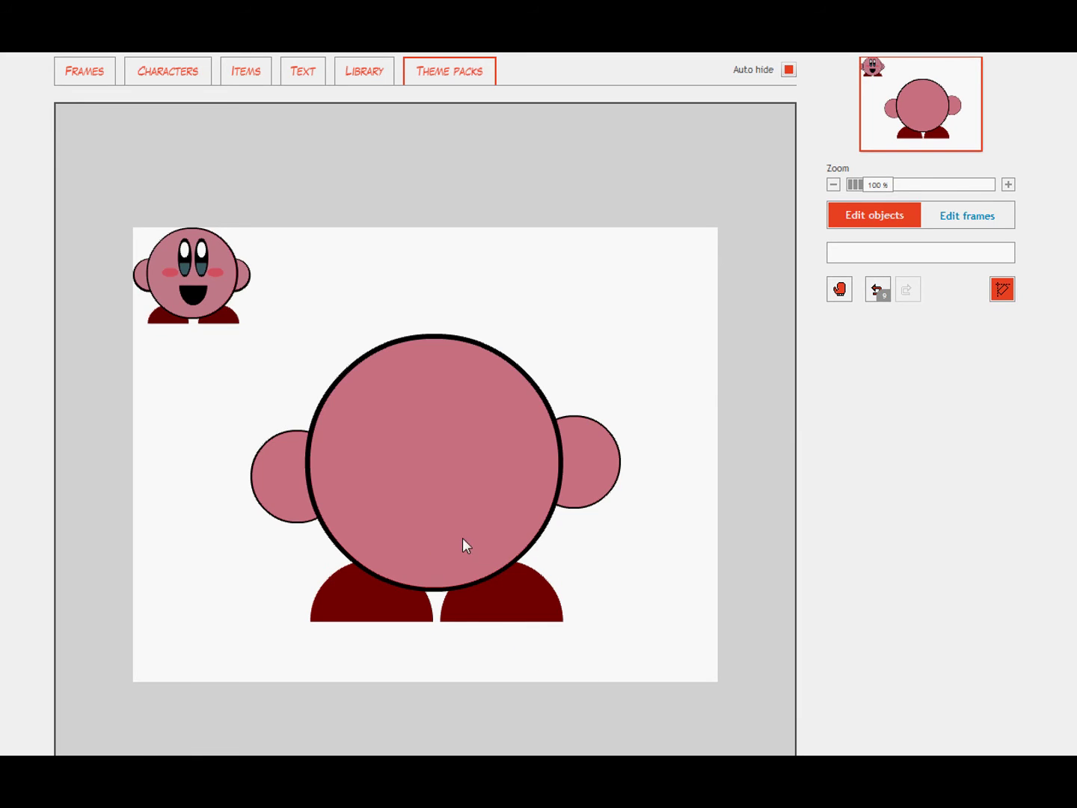
Add a black circle to the face and reshape it into a tall oval eye.
click(247, 72)
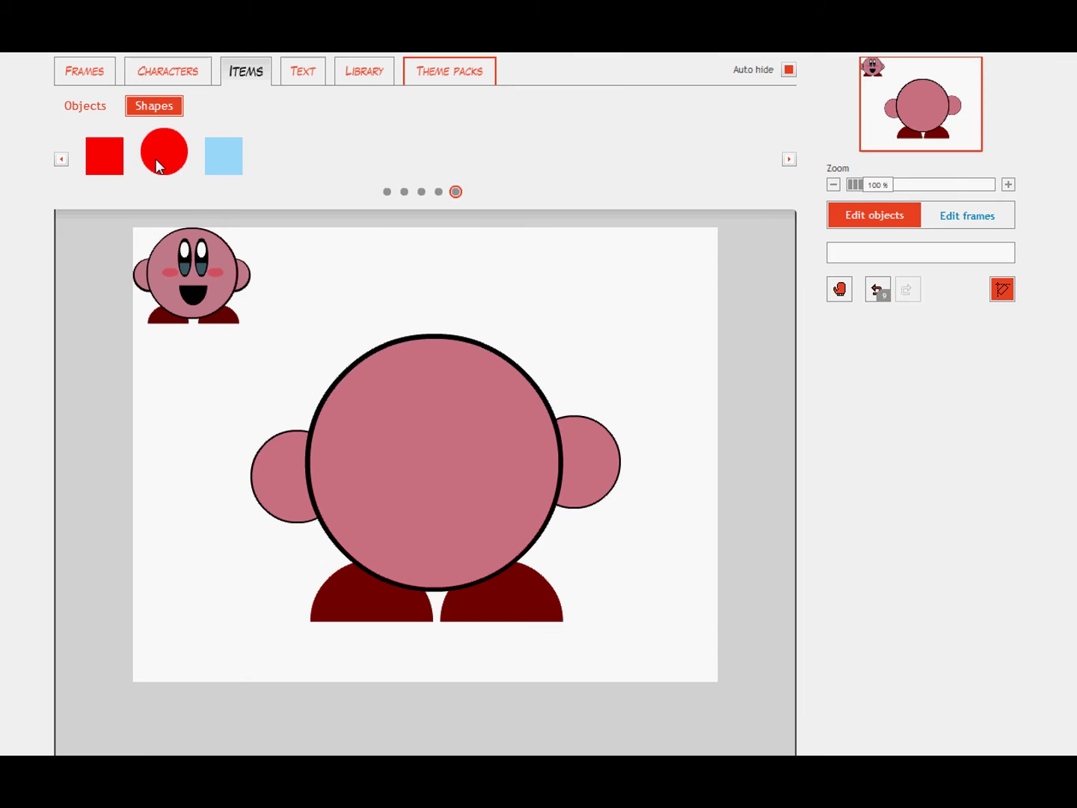
click(387, 191)
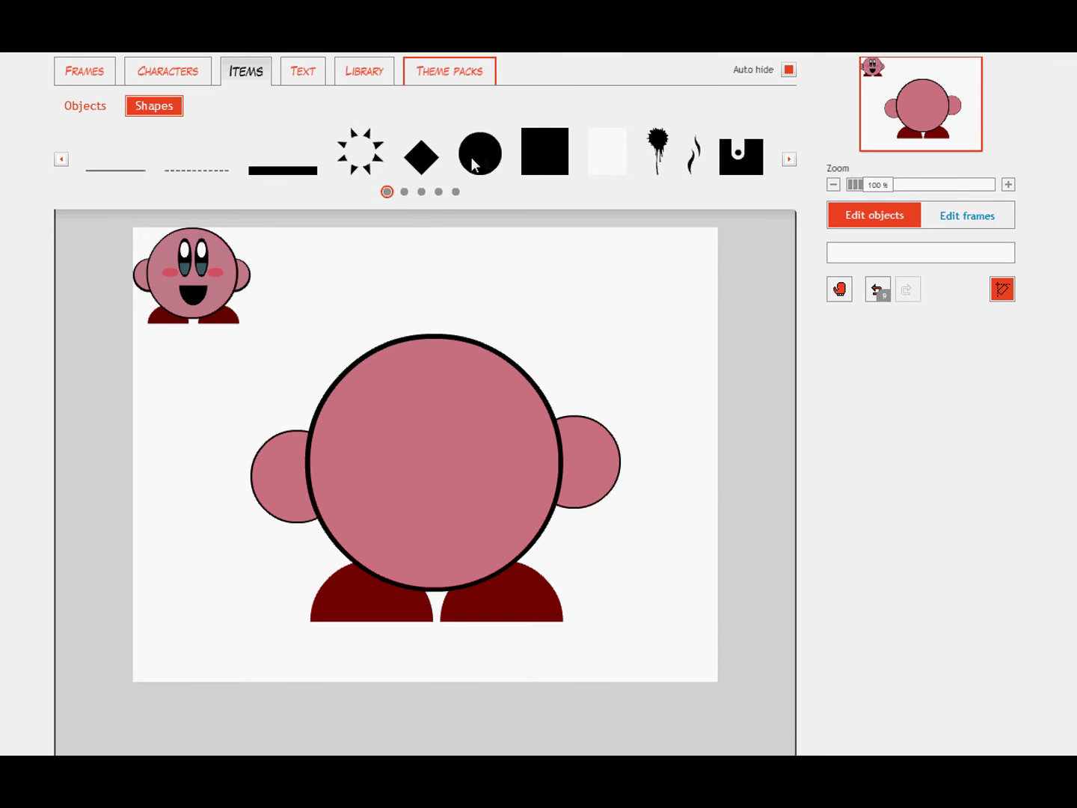
drag(472, 159, 406, 507)
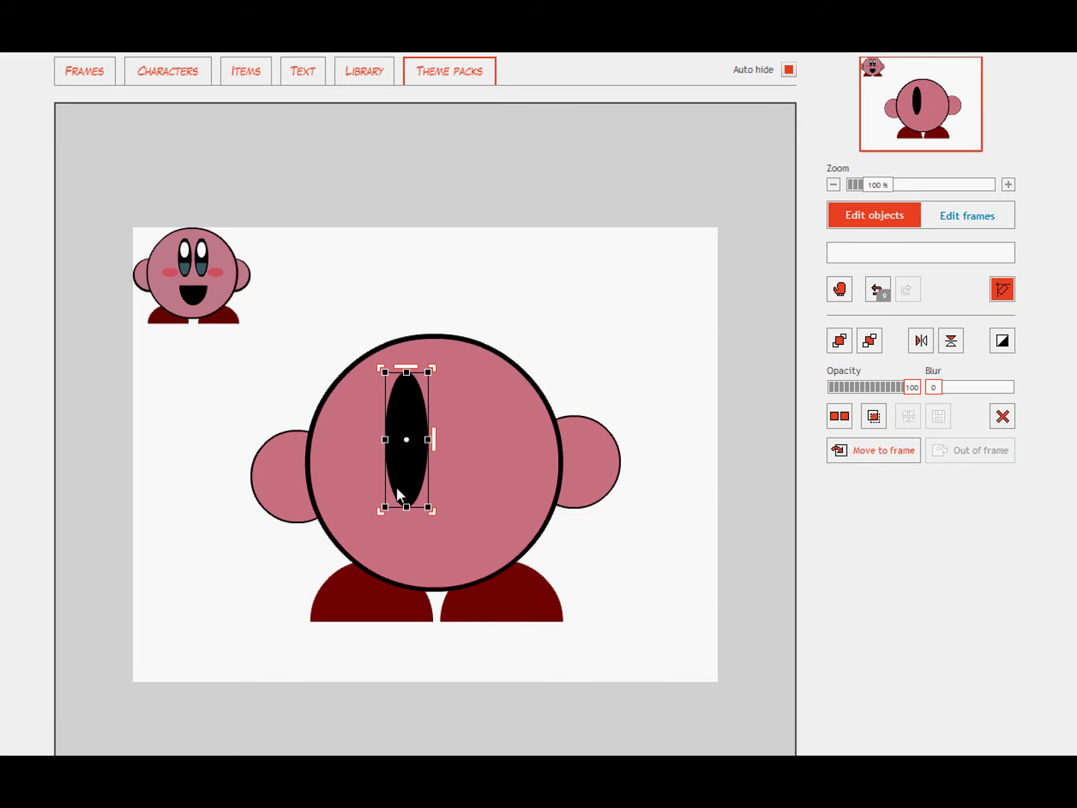
drag(385, 440, 394, 439)
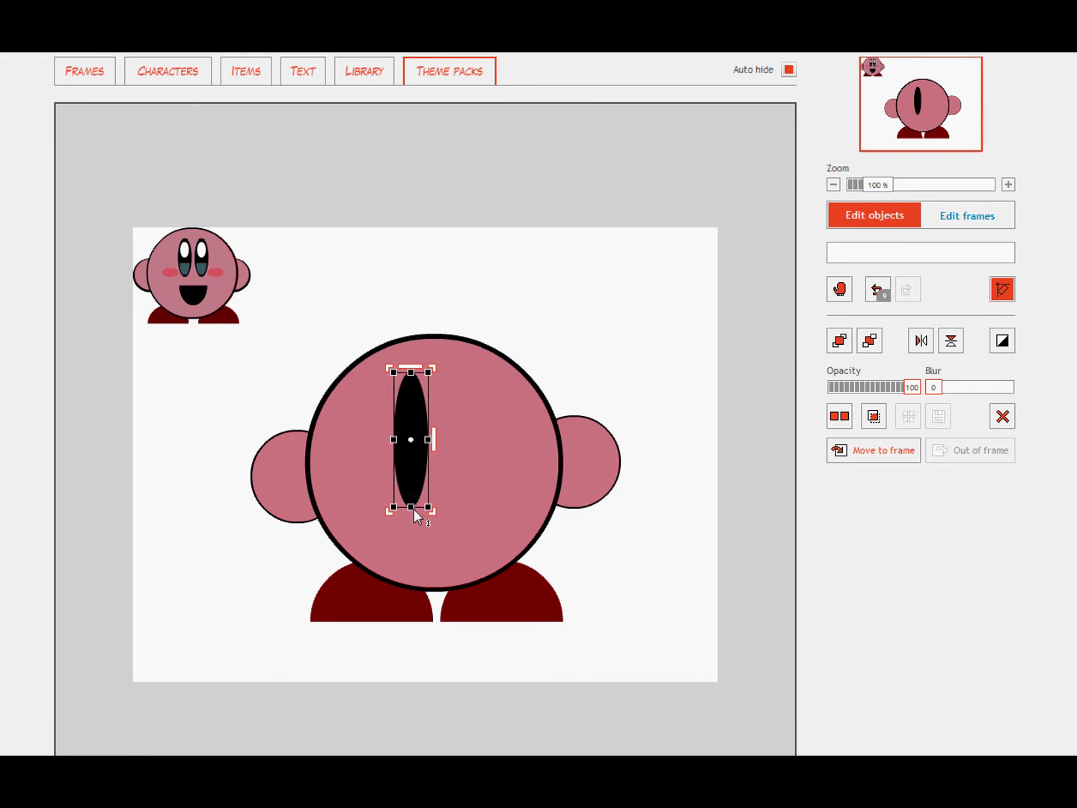
drag(407, 508, 462, 453)
click(594, 325)
Duplicate the eye and place the copy to its right.
click(421, 431)
click(840, 416)
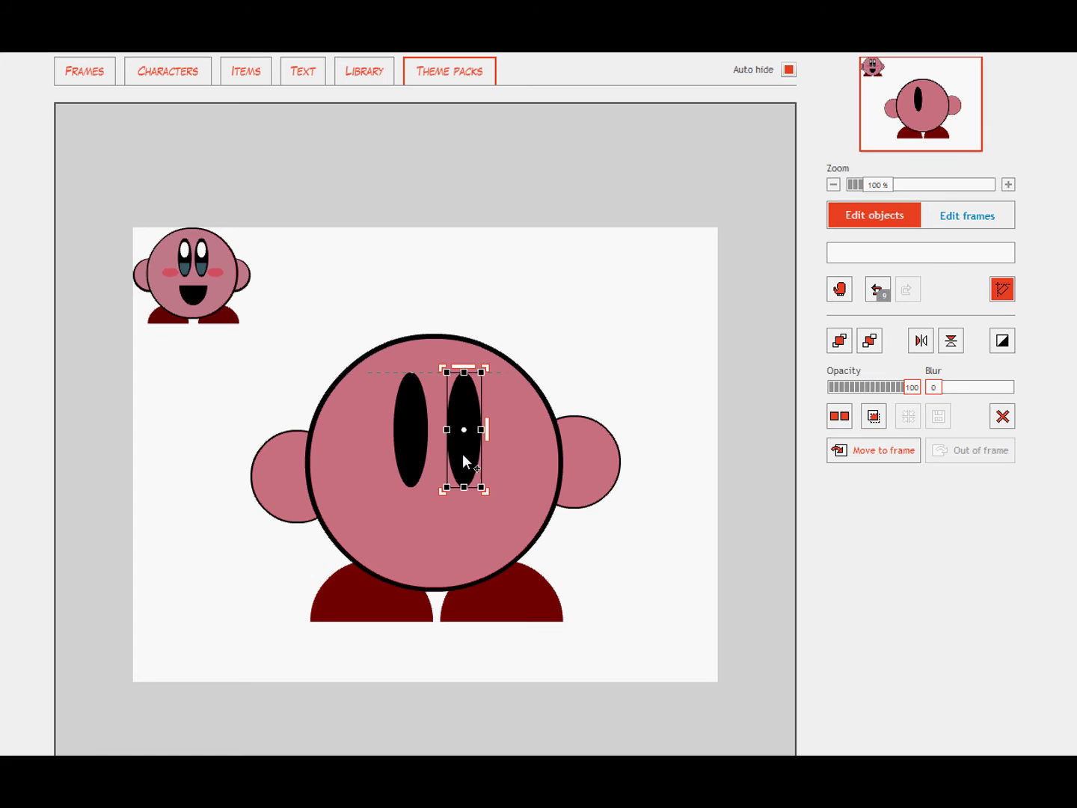
click(596, 338)
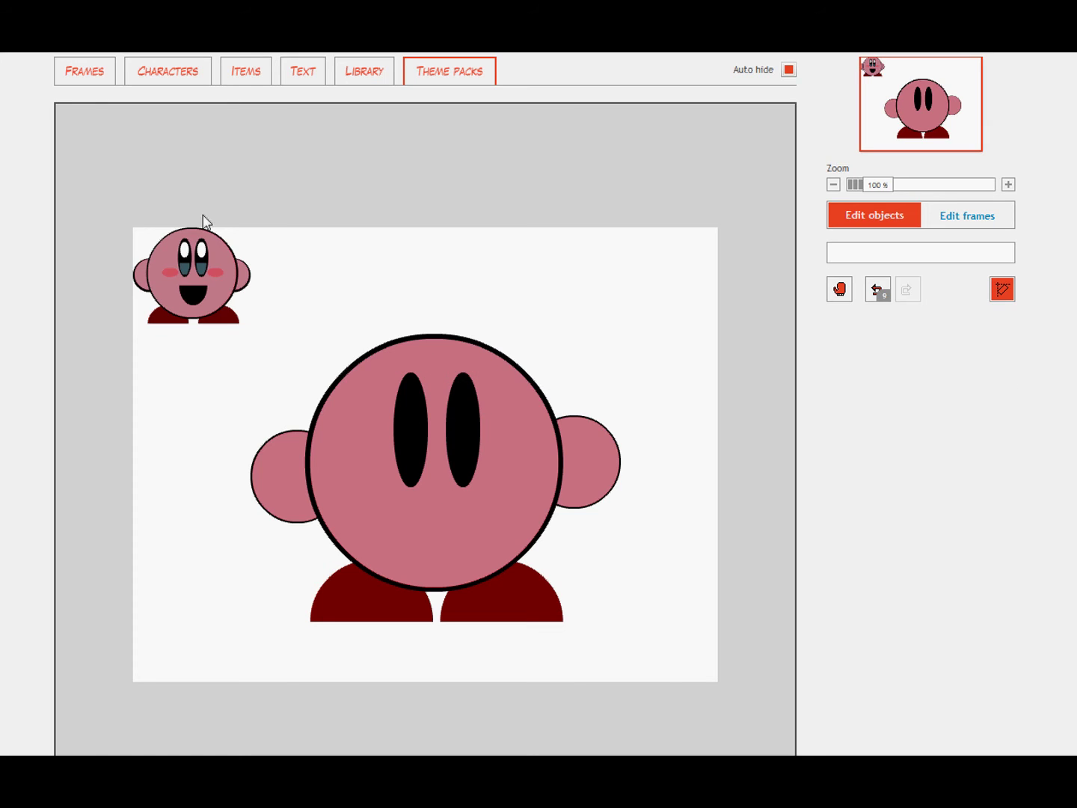
Add a half-circle from shapes page 3, invert it to white and fit it in the left eye's lower part.
click(255, 80)
click(421, 192)
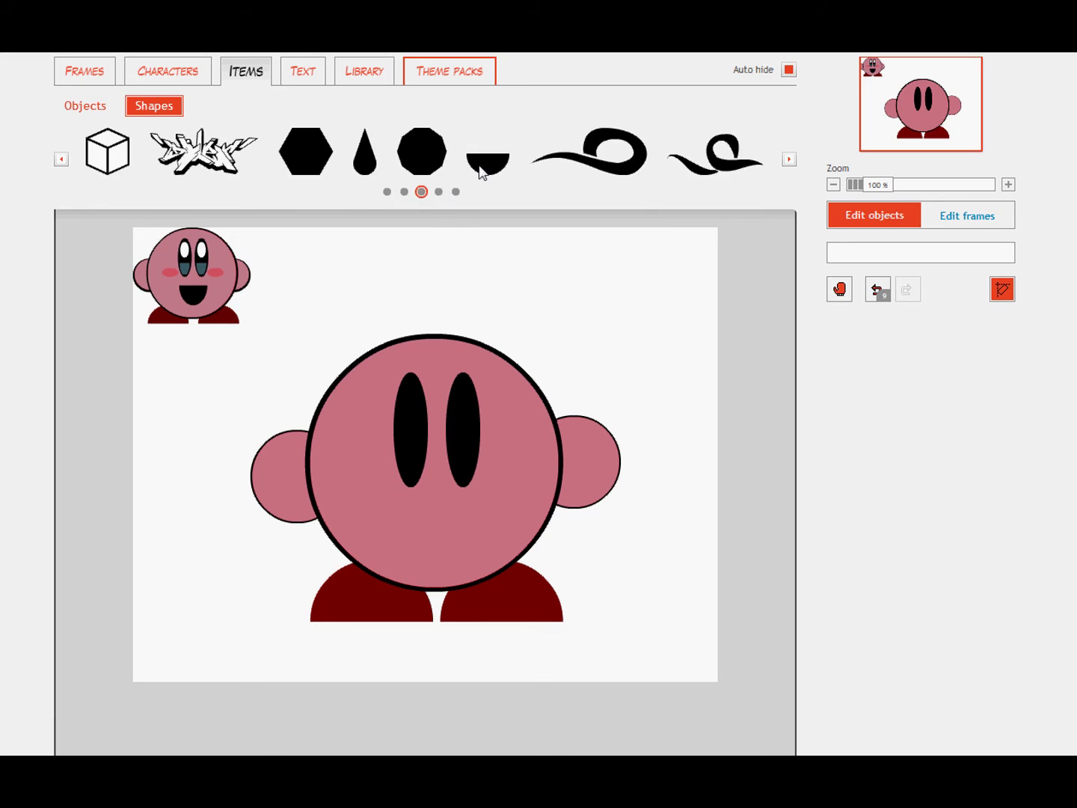
drag(479, 173, 416, 470)
click(1003, 341)
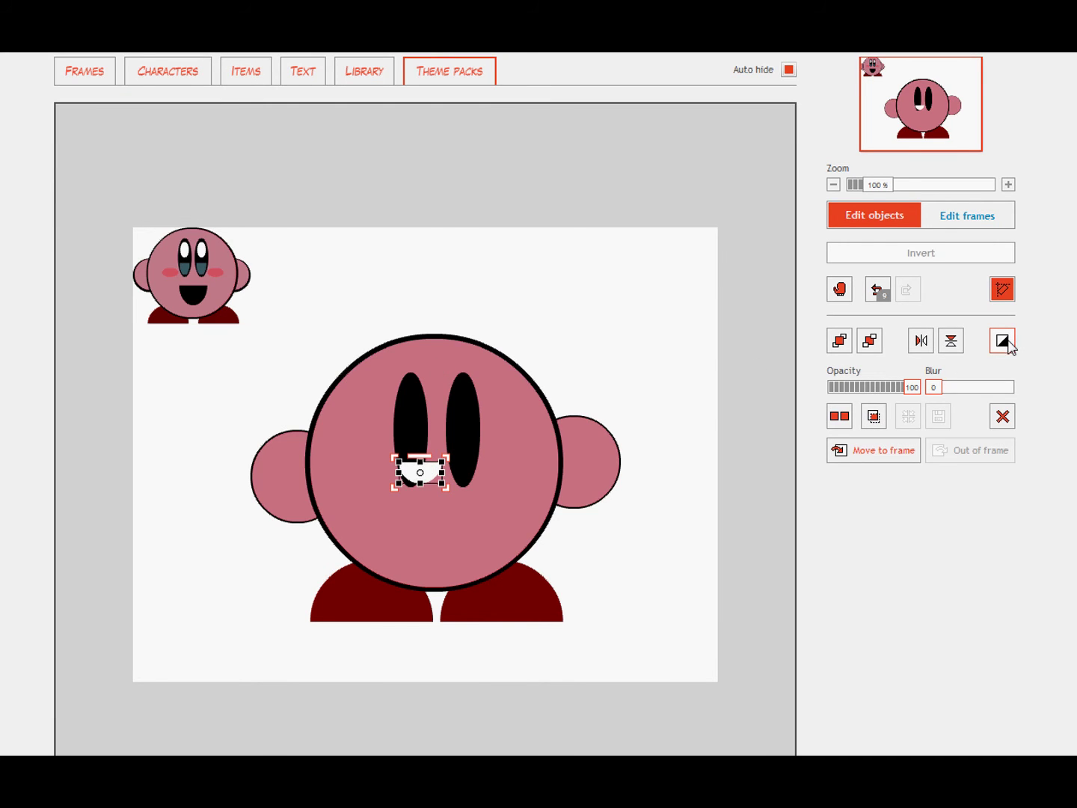
drag(439, 470, 408, 468)
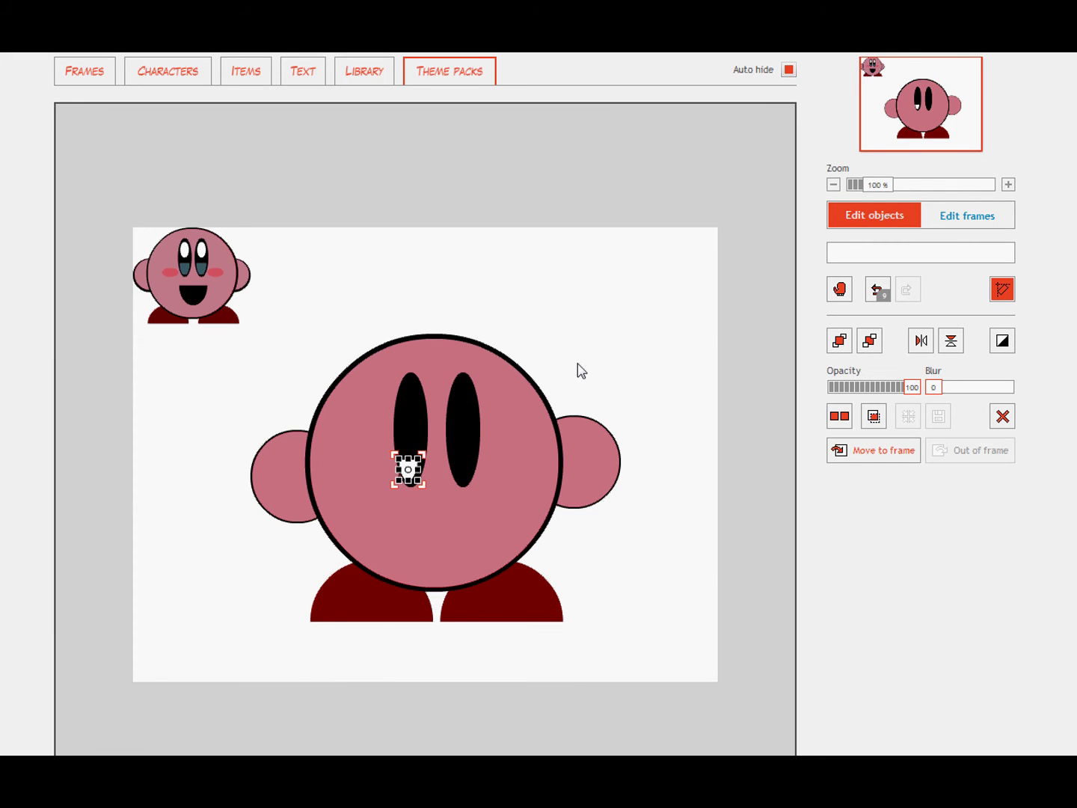
click(580, 354)
click(407, 471)
click(568, 358)
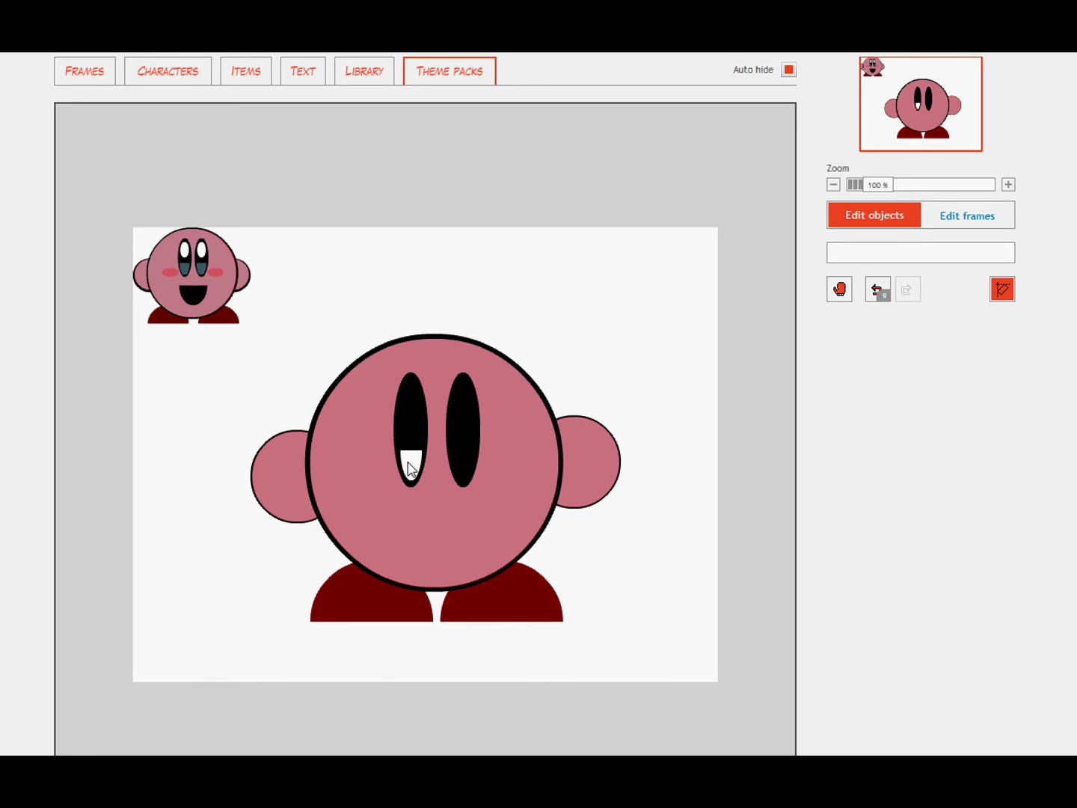
Move the half-circle aside, invert it back to black and put a light-blue square behind it.
drag(407, 469, 577, 309)
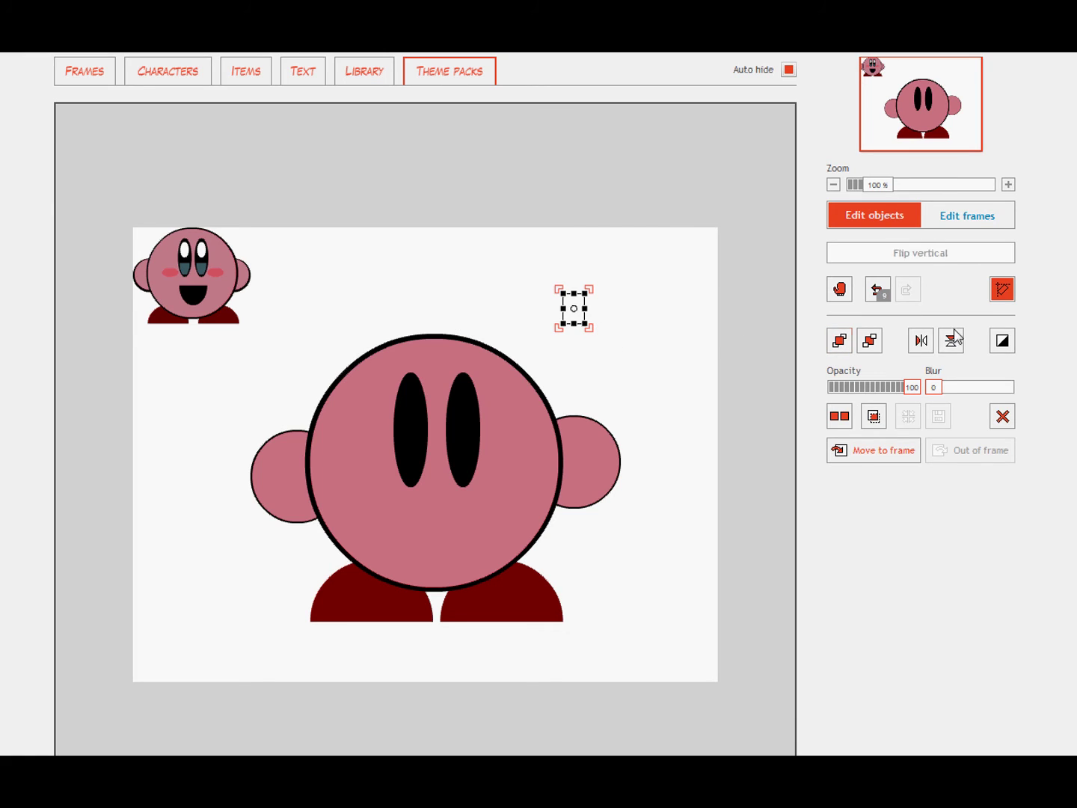
click(1002, 341)
click(561, 309)
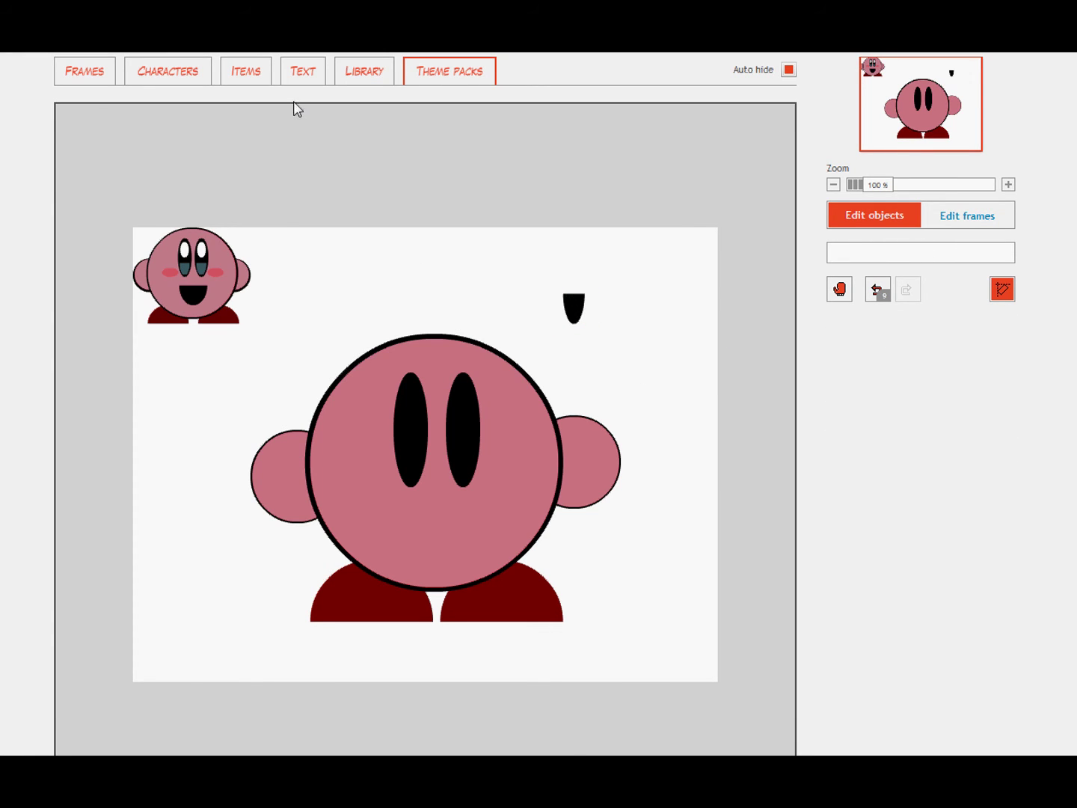
click(242, 72)
click(456, 191)
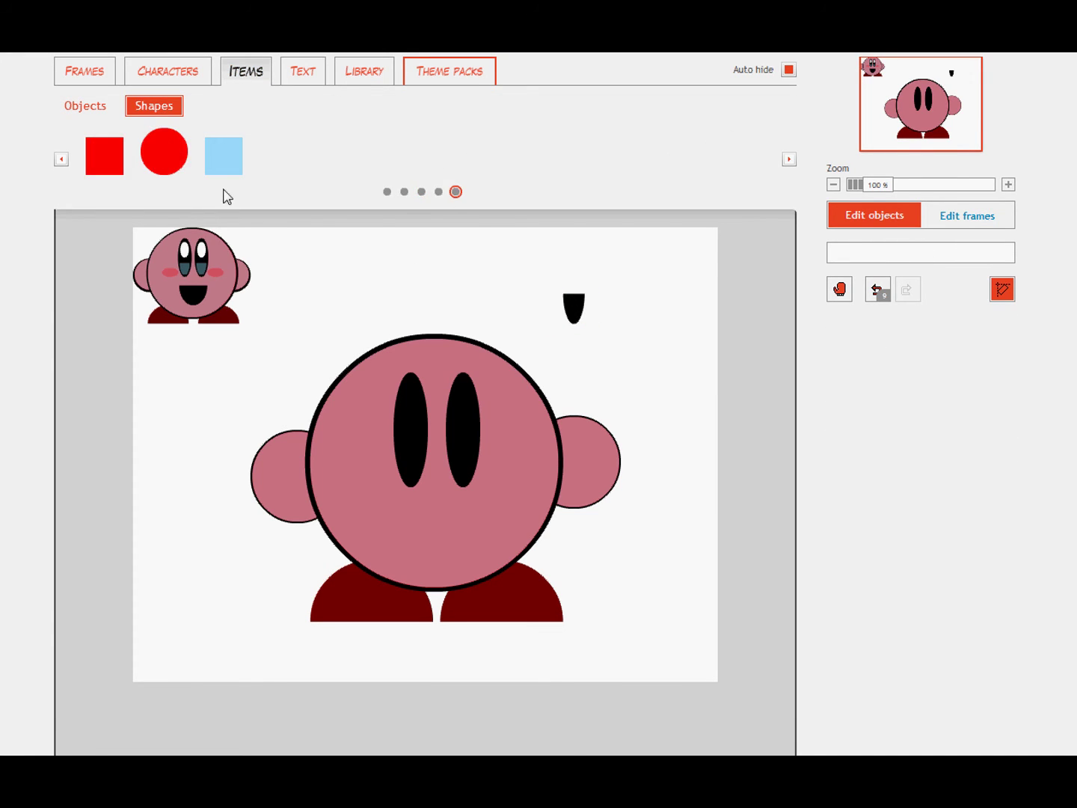
drag(238, 160, 591, 288)
click(869, 340)
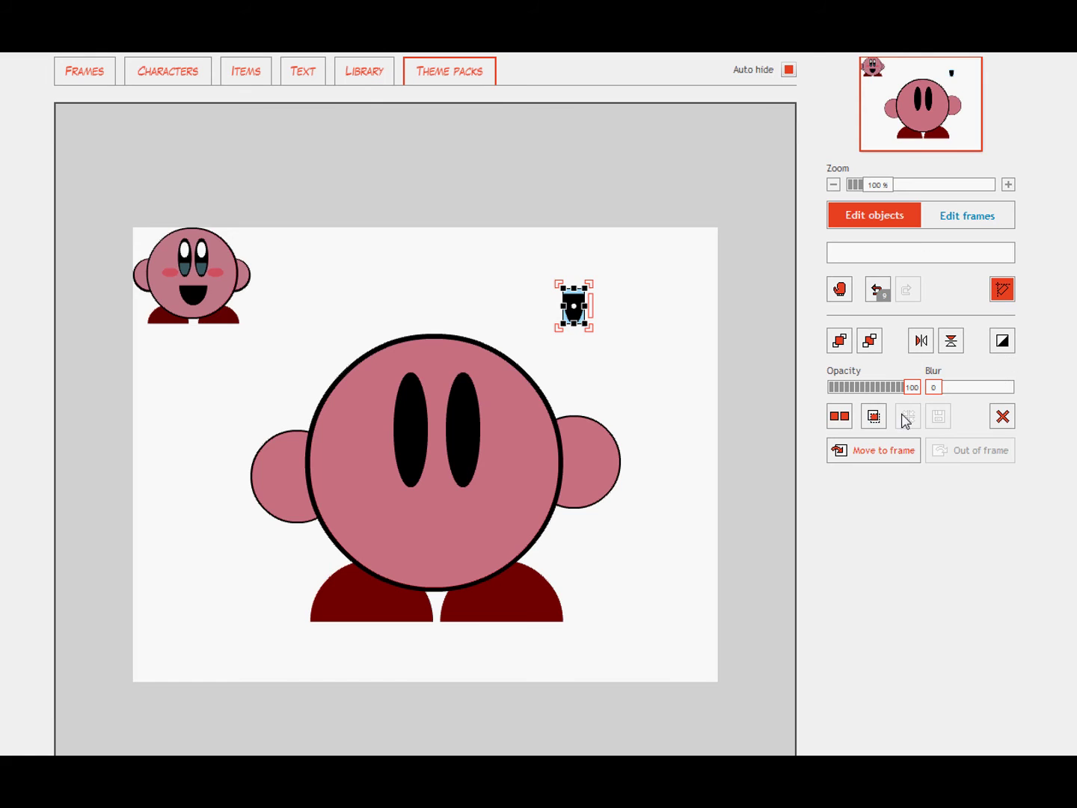
Mask the blue square with the half-circle, move it onto the left eye, and set opacity 53.
click(876, 418)
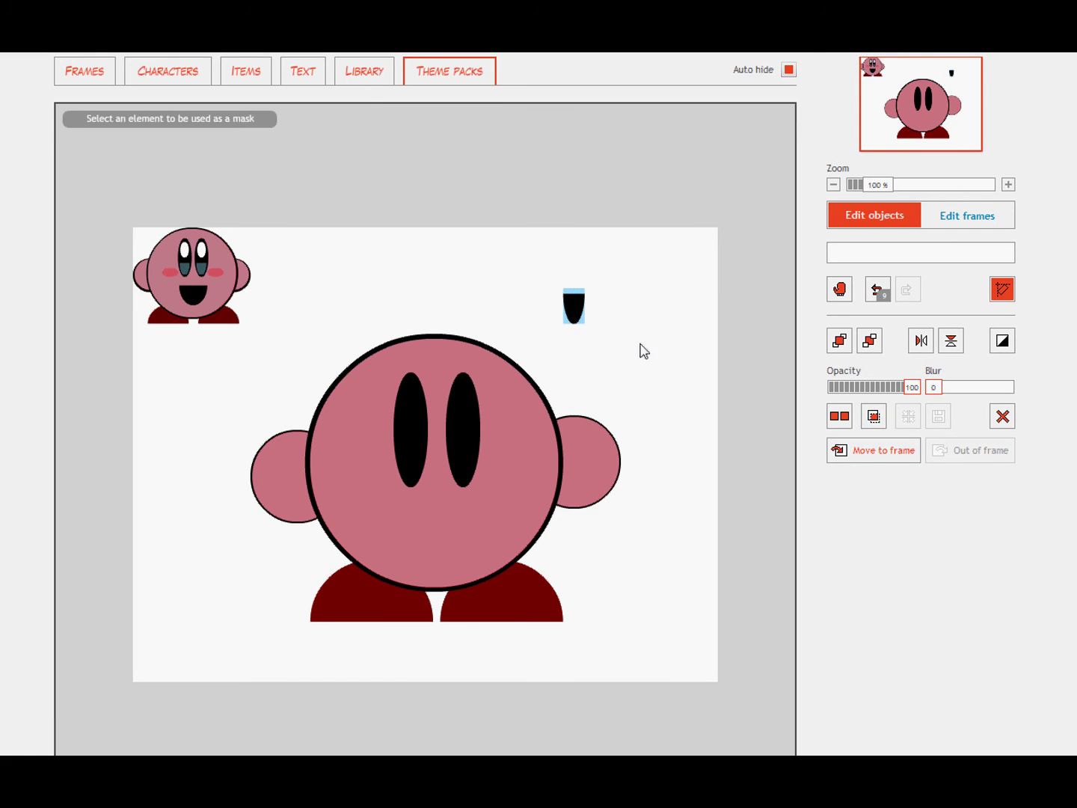
click(576, 313)
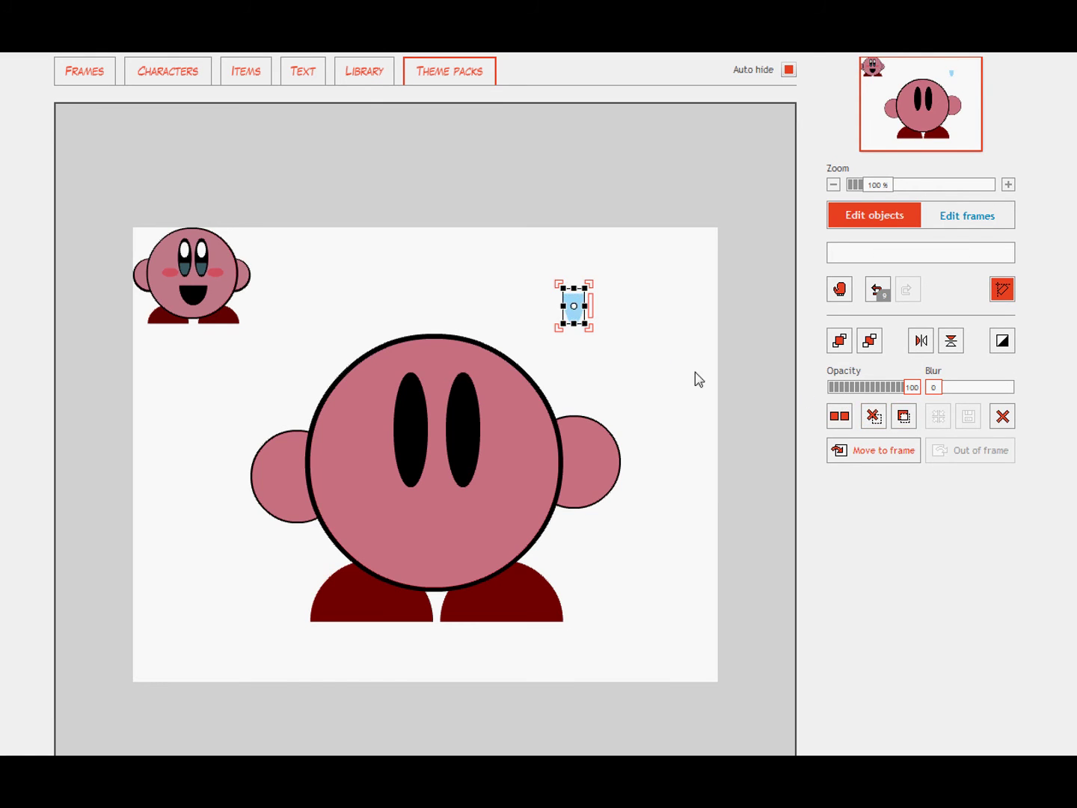
click(631, 345)
drag(577, 309, 419, 467)
click(643, 328)
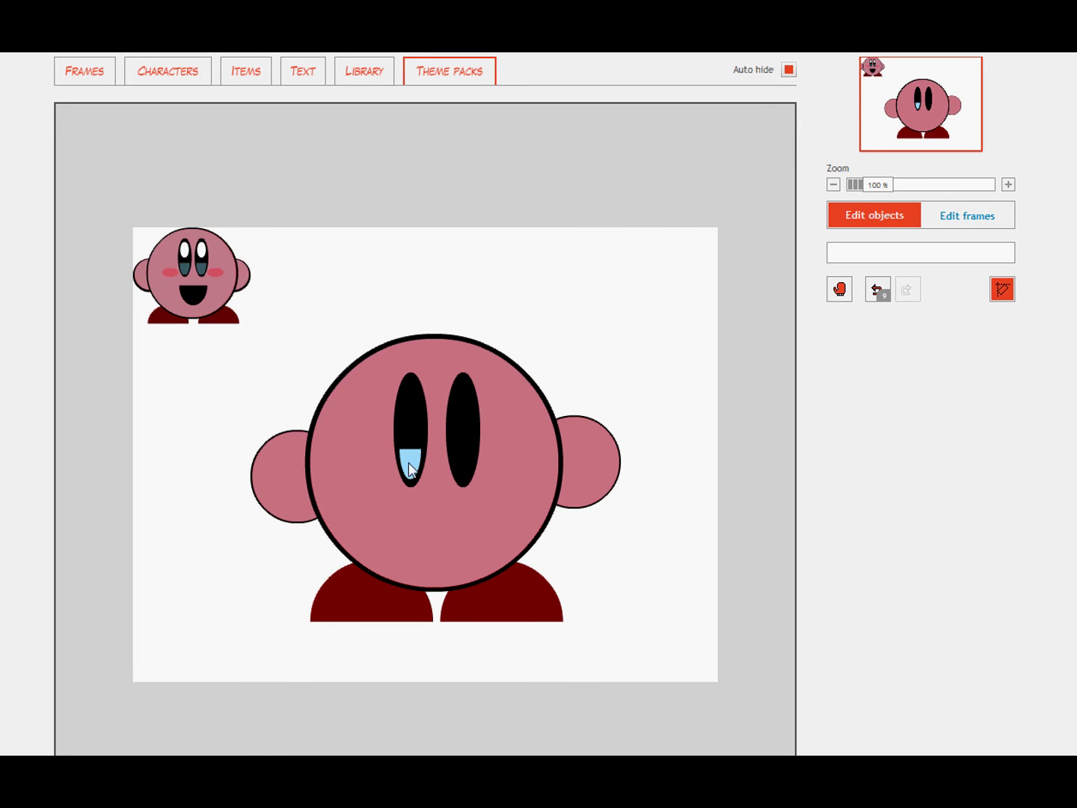
click(413, 468)
drag(912, 387, 849, 392)
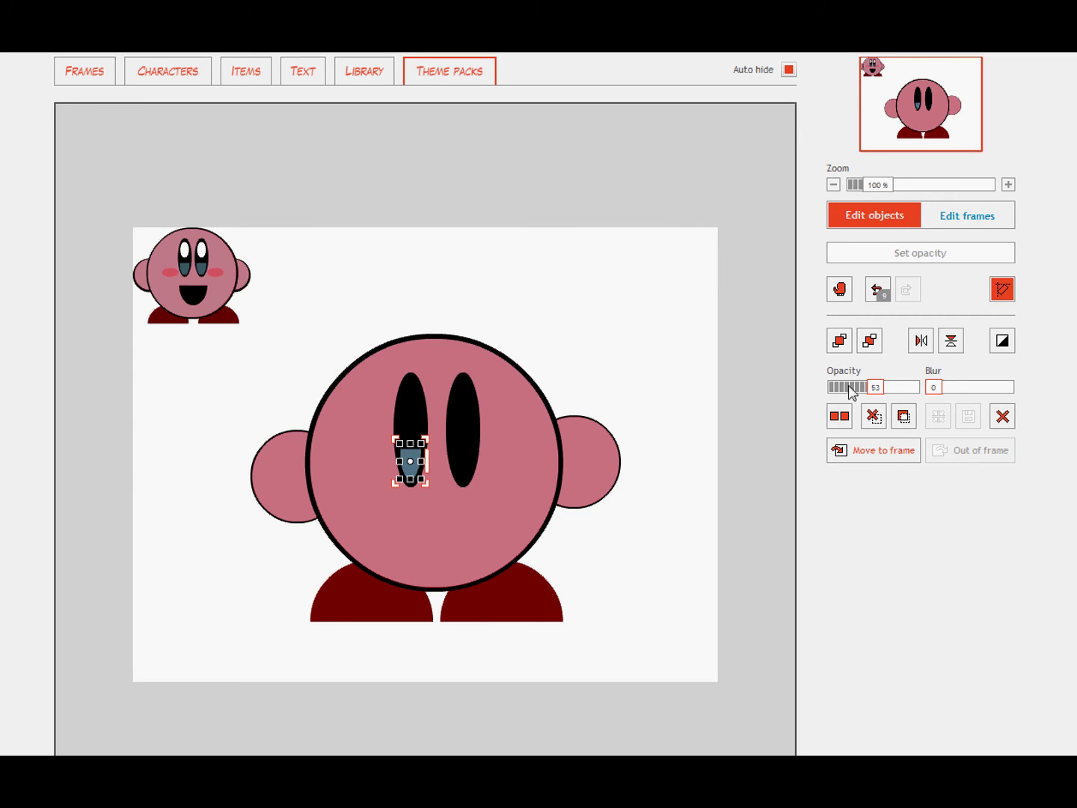
click(407, 474)
Duplicate the blue eye tint onto the right eye.
click(839, 416)
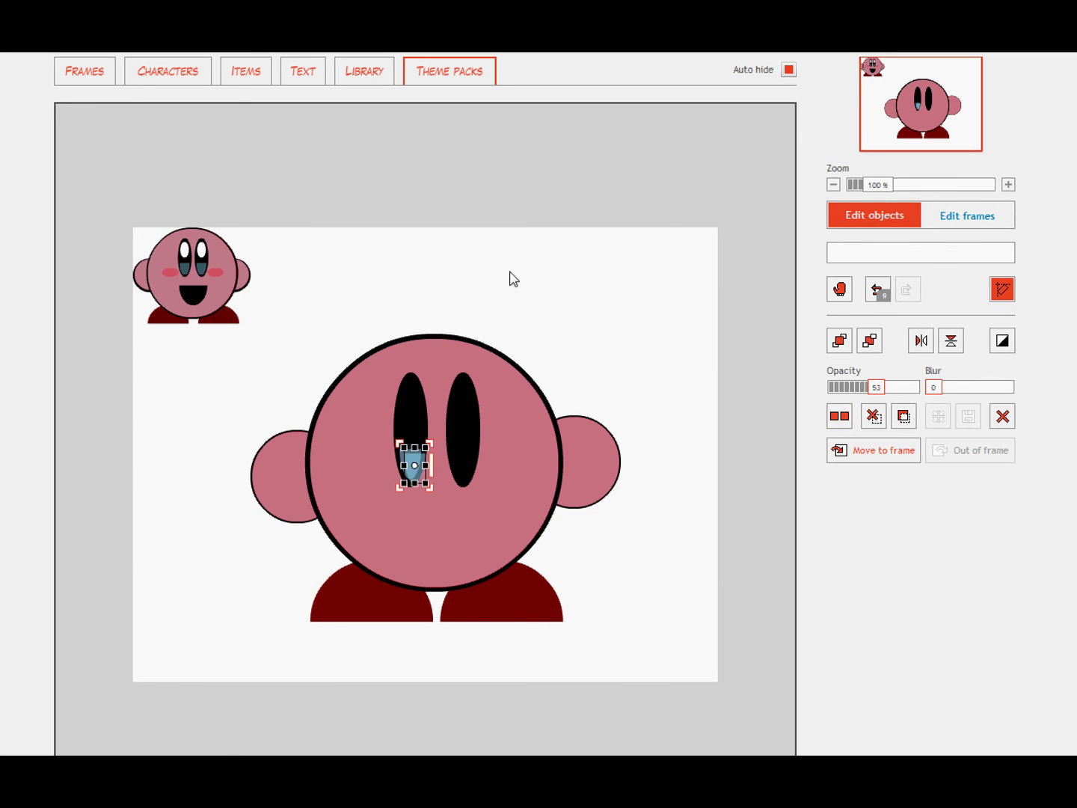
drag(414, 462, 466, 464)
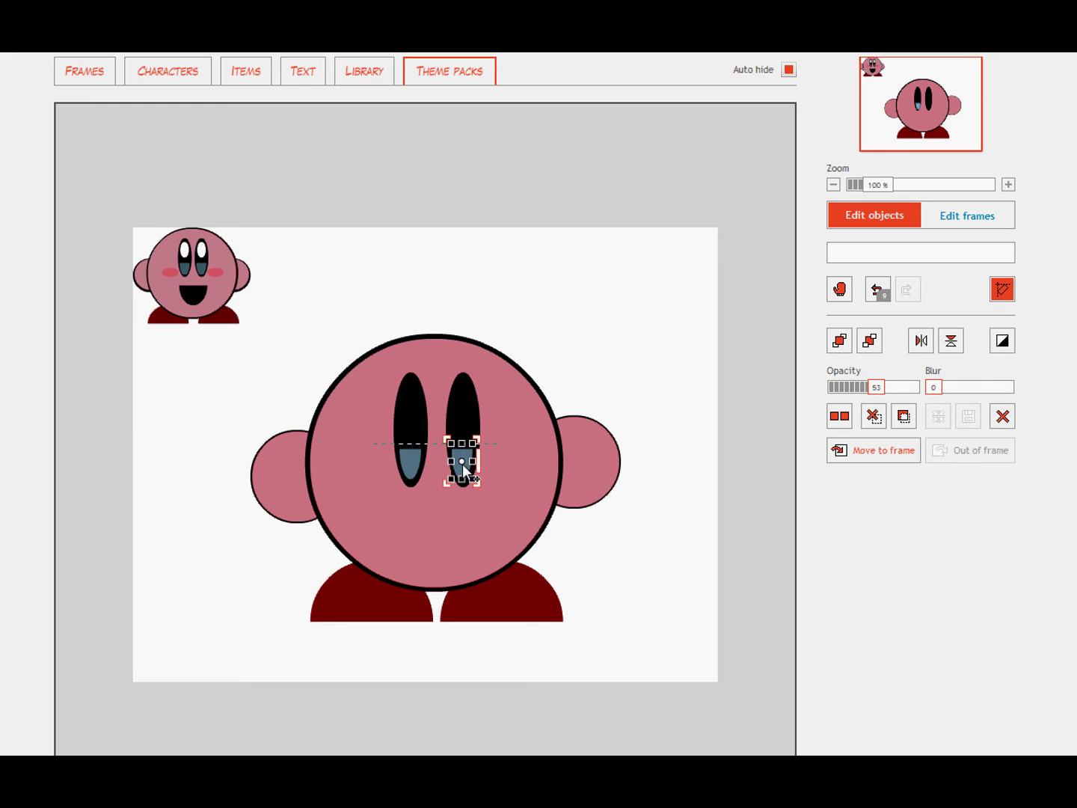
click(514, 280)
Place a plain circle on the left eye, make it white and squeeze it into a narrow oval.
click(261, 75)
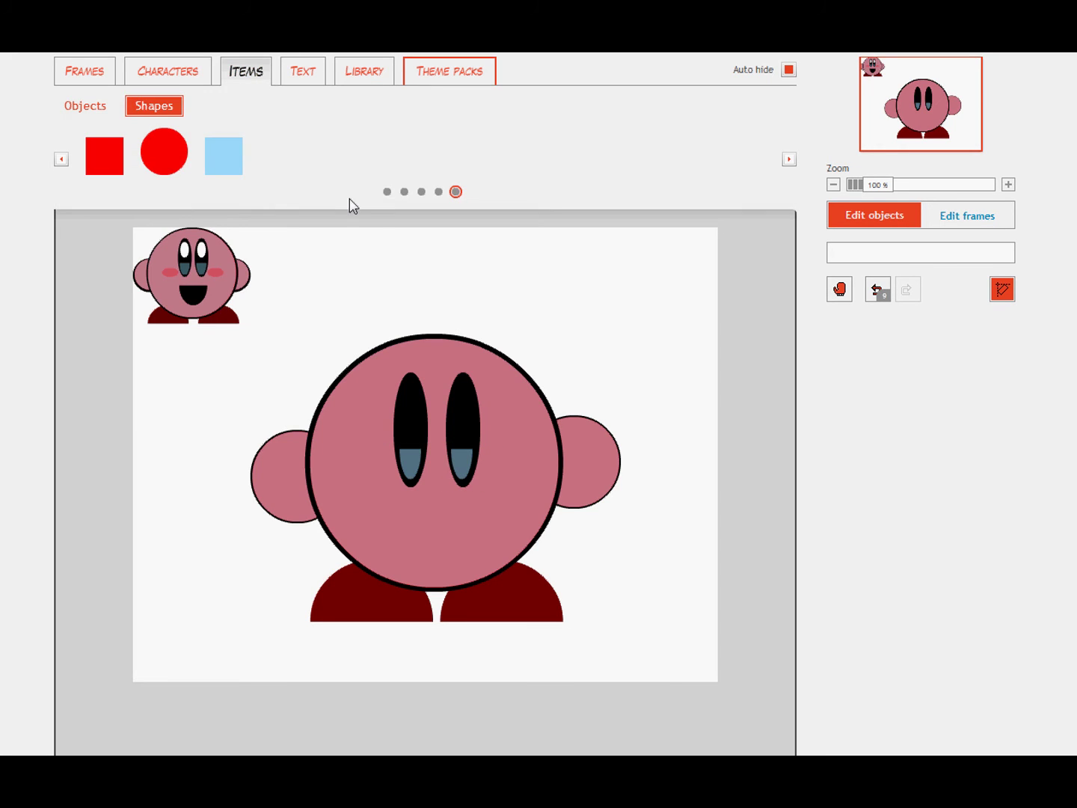
click(450, 363)
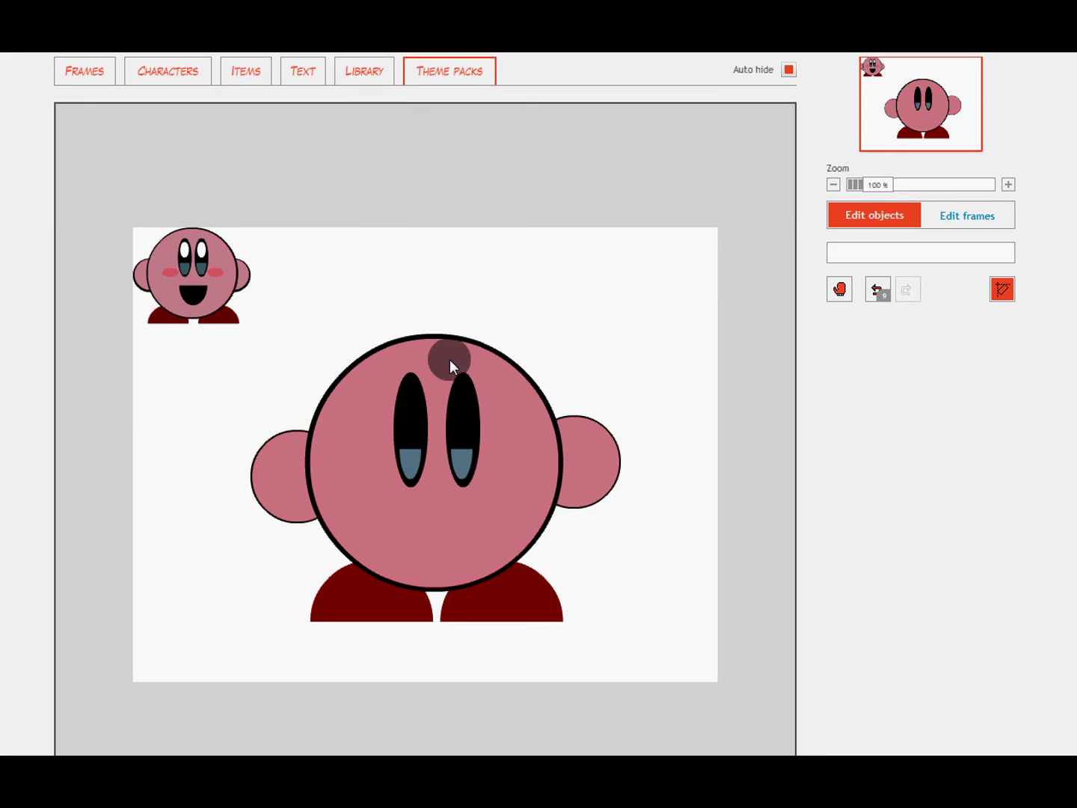
click(434, 419)
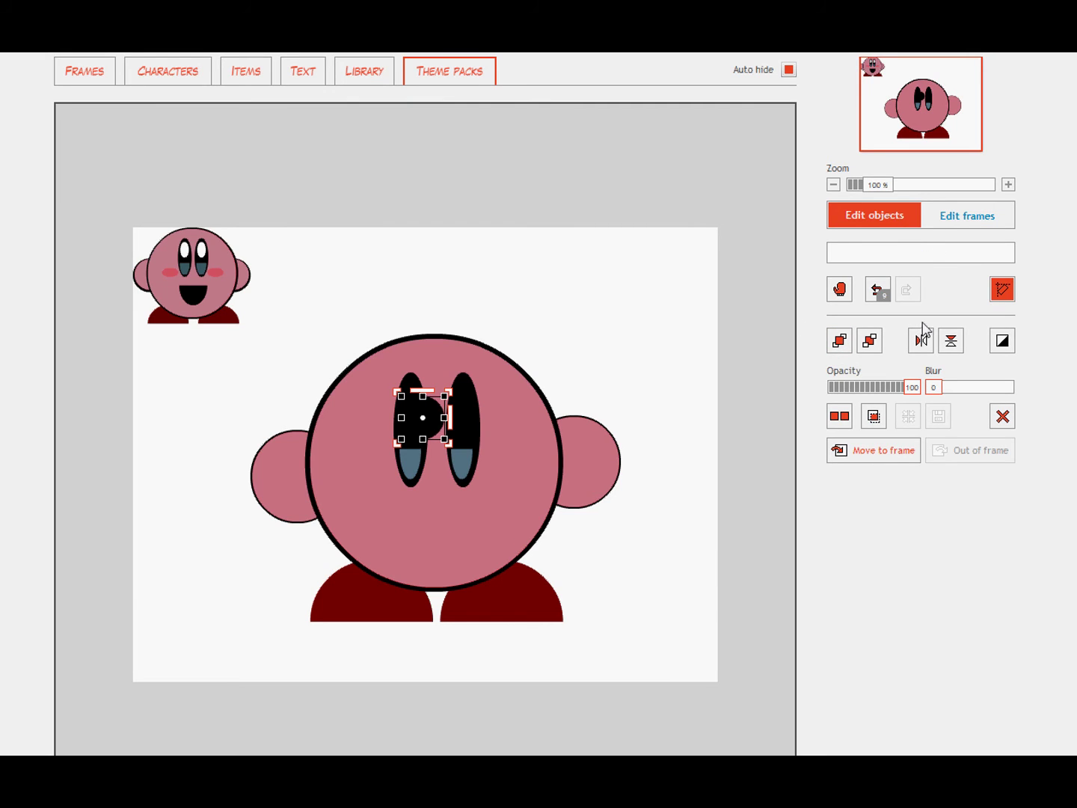
click(1003, 341)
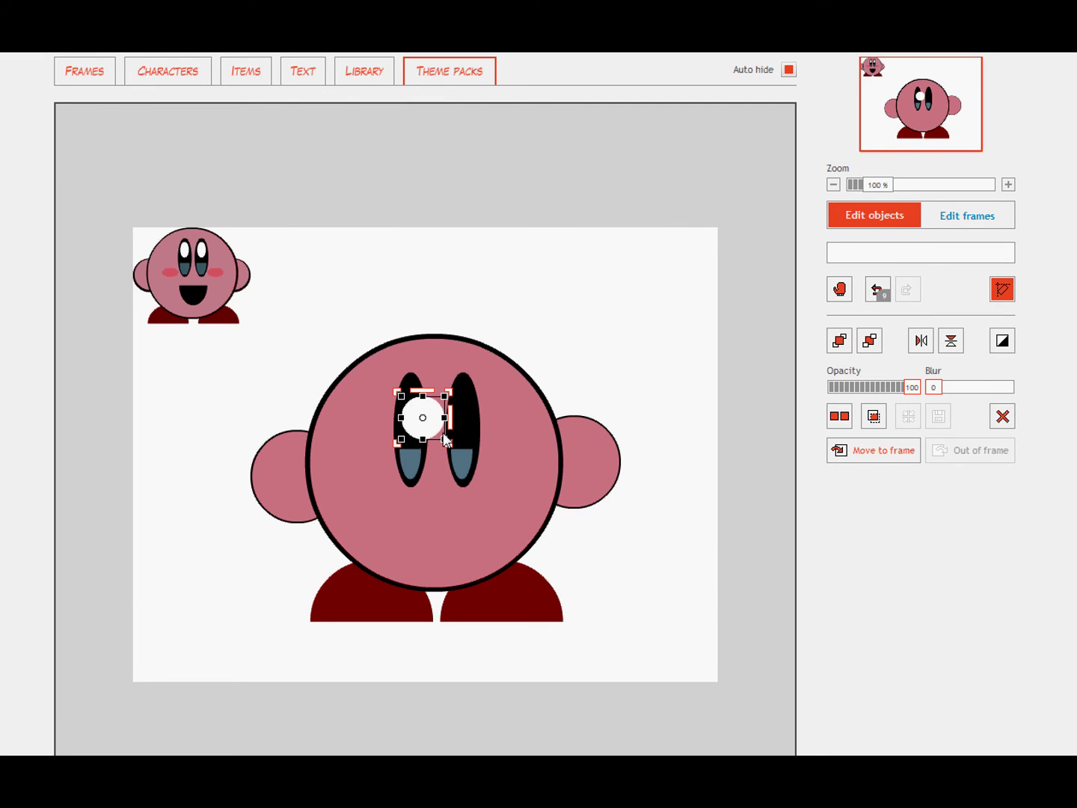
drag(446, 418, 423, 420)
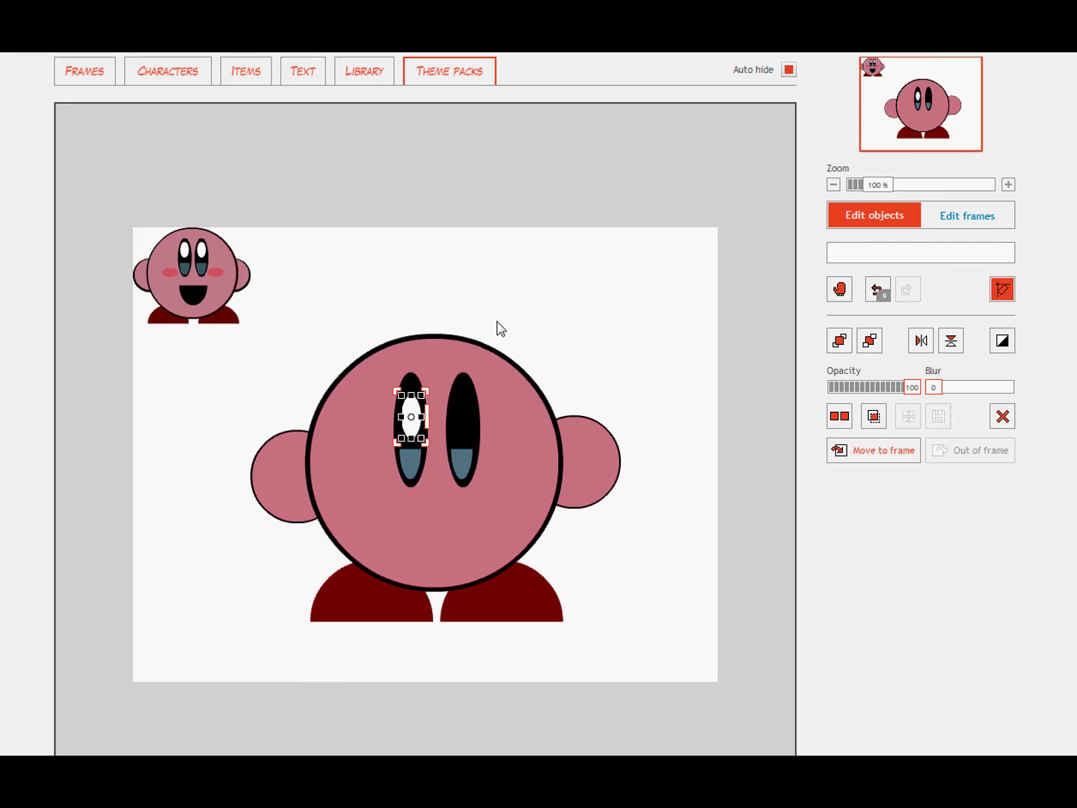
Duplicate the white oval and move the copy onto the right eye.
click(509, 322)
click(417, 420)
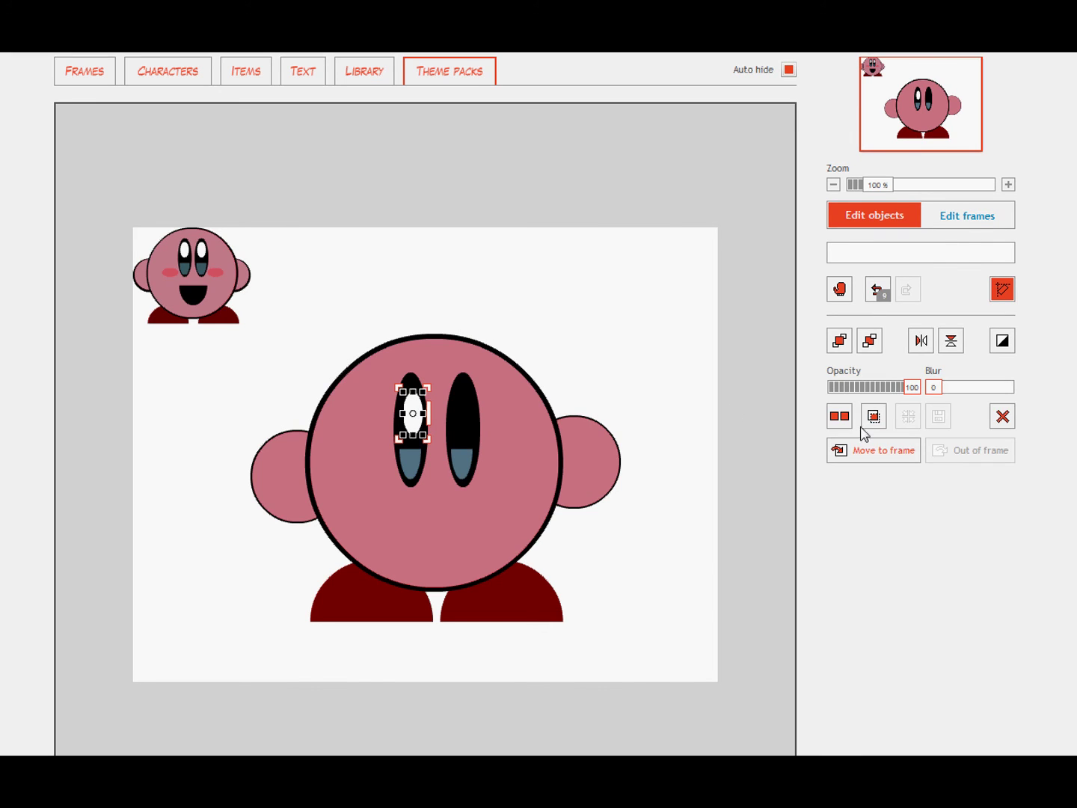
click(510, 310)
click(416, 412)
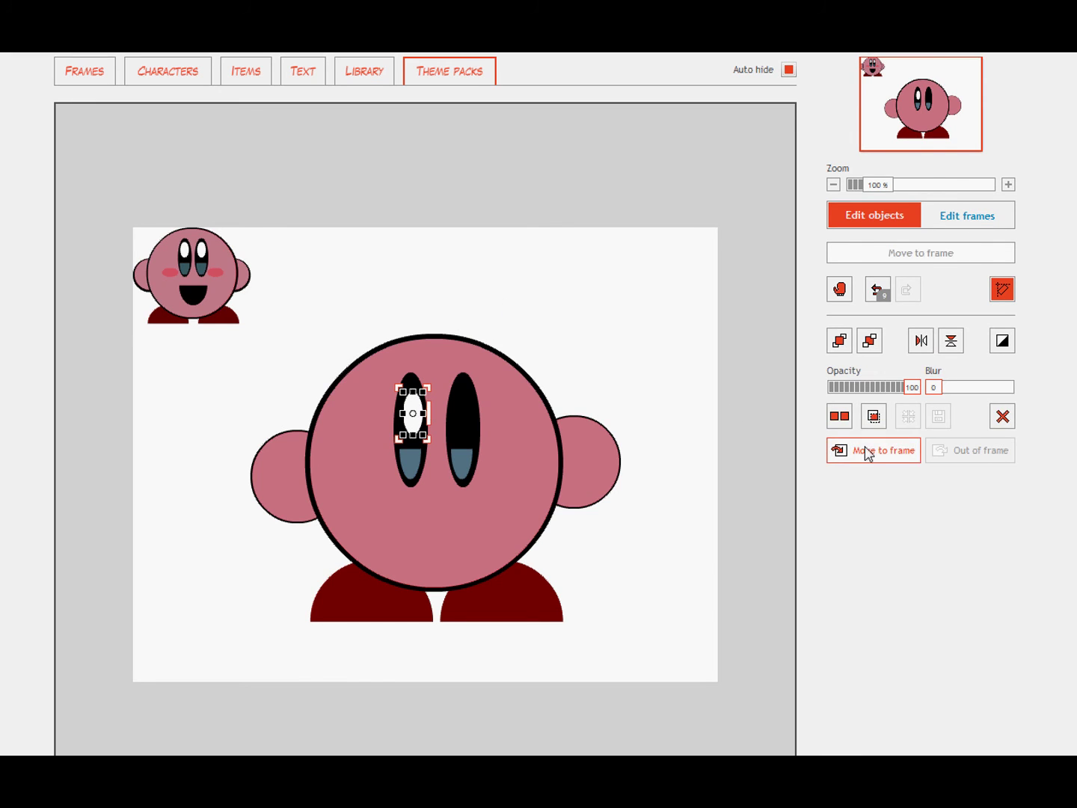
click(840, 417)
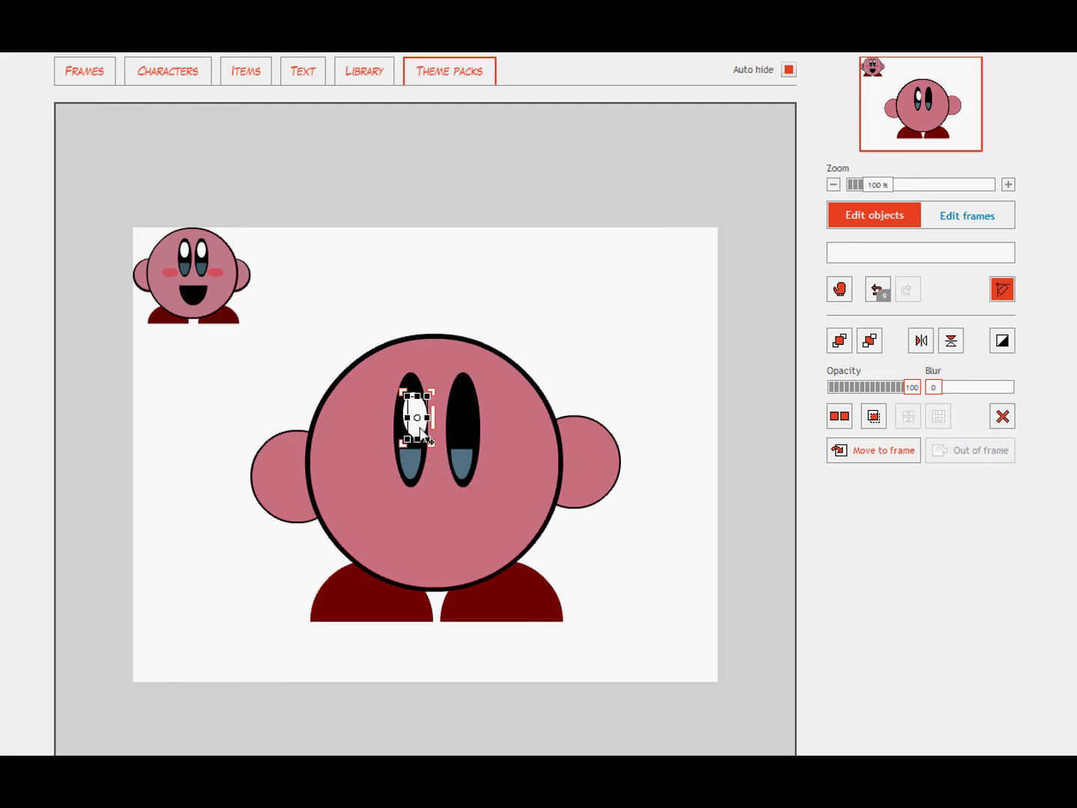
drag(420, 423, 478, 404)
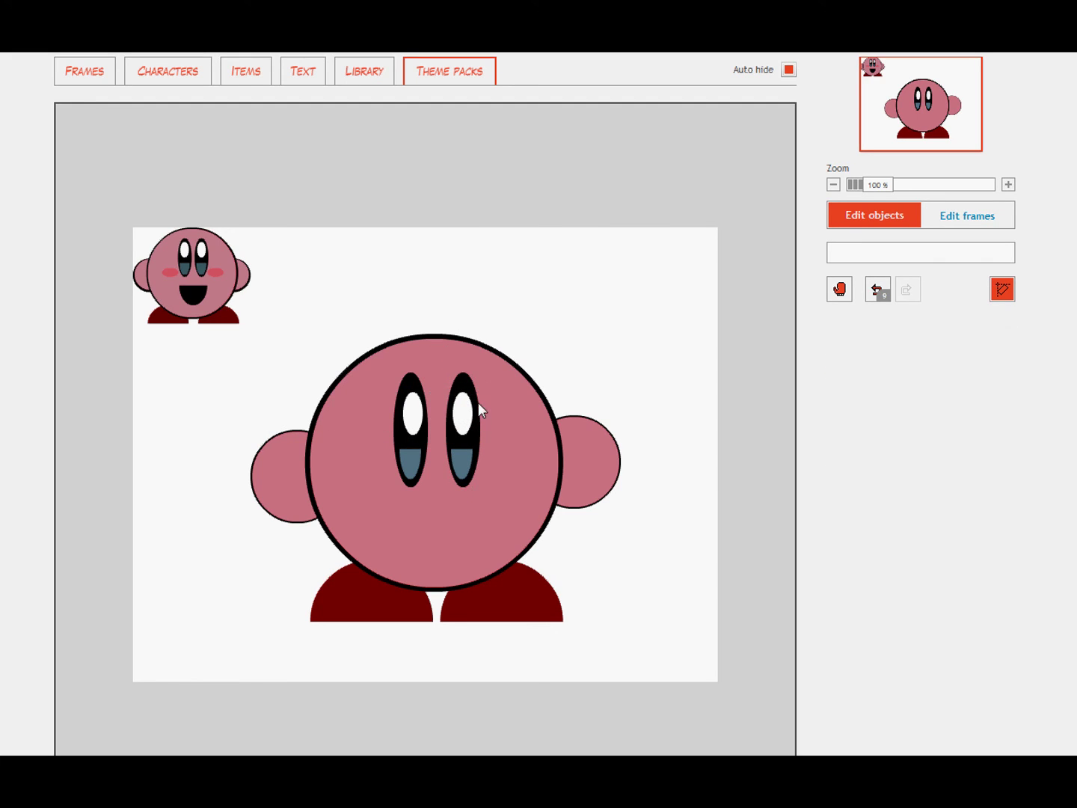
Drag a red circle from the coloured shapes page onto Kirby's left cheek.
click(460, 420)
click(500, 318)
click(414, 410)
click(466, 311)
click(257, 79)
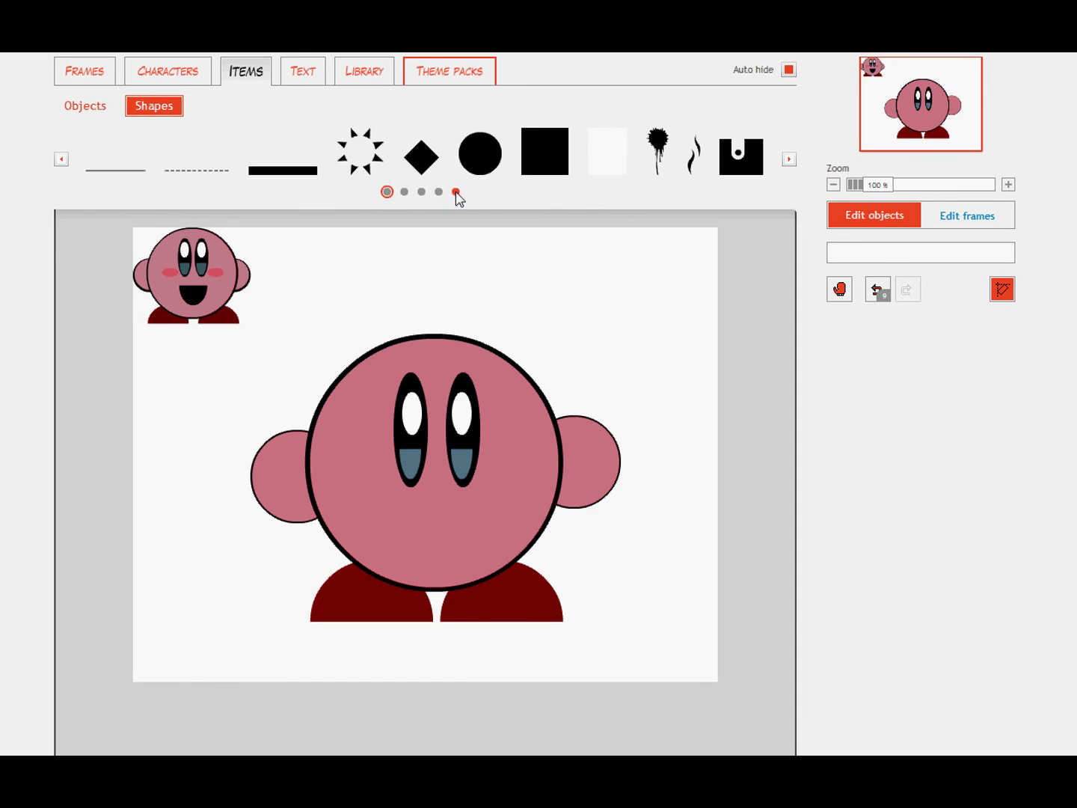
click(456, 192)
drag(161, 159, 380, 479)
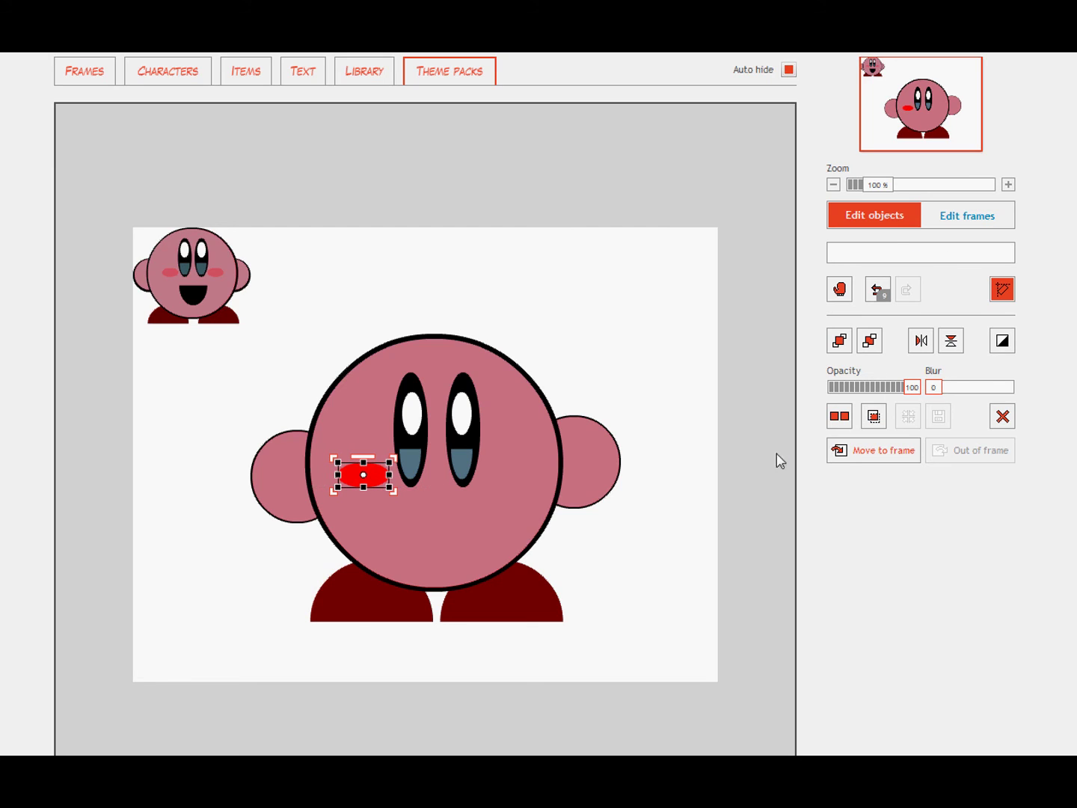
Set the blush opacity to 47, then duplicate it onto the right cheek.
drag(912, 387, 870, 392)
click(349, 484)
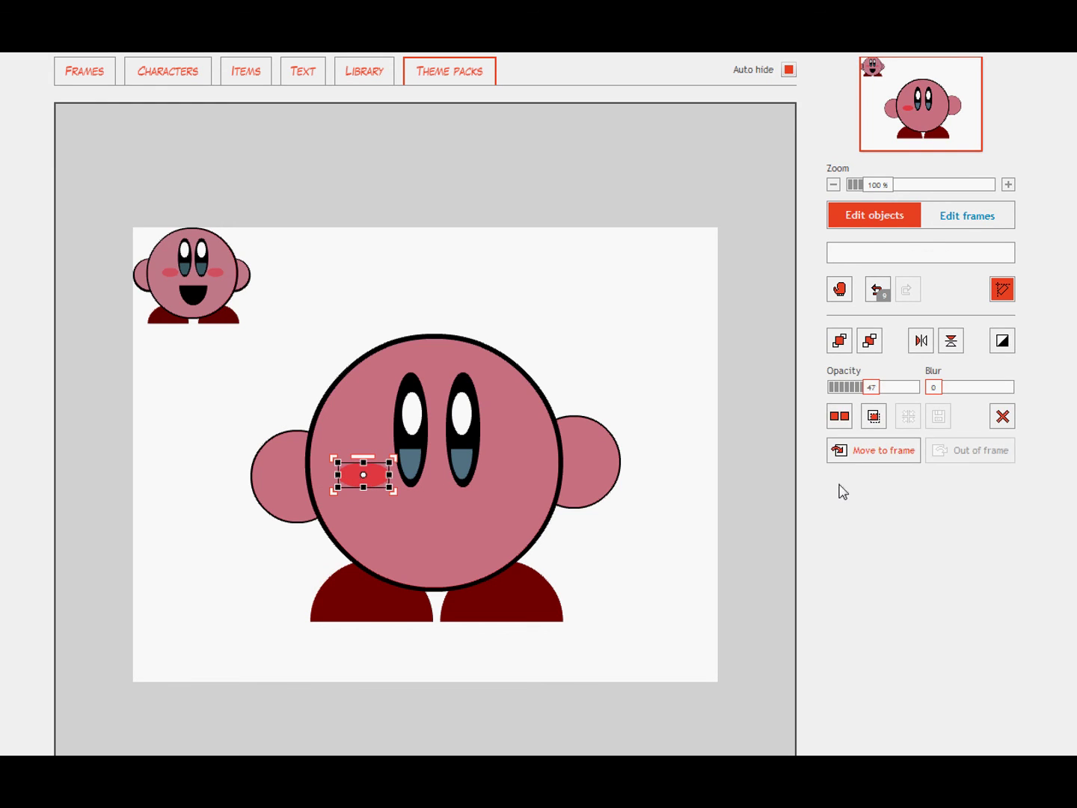
click(840, 416)
drag(387, 481, 536, 475)
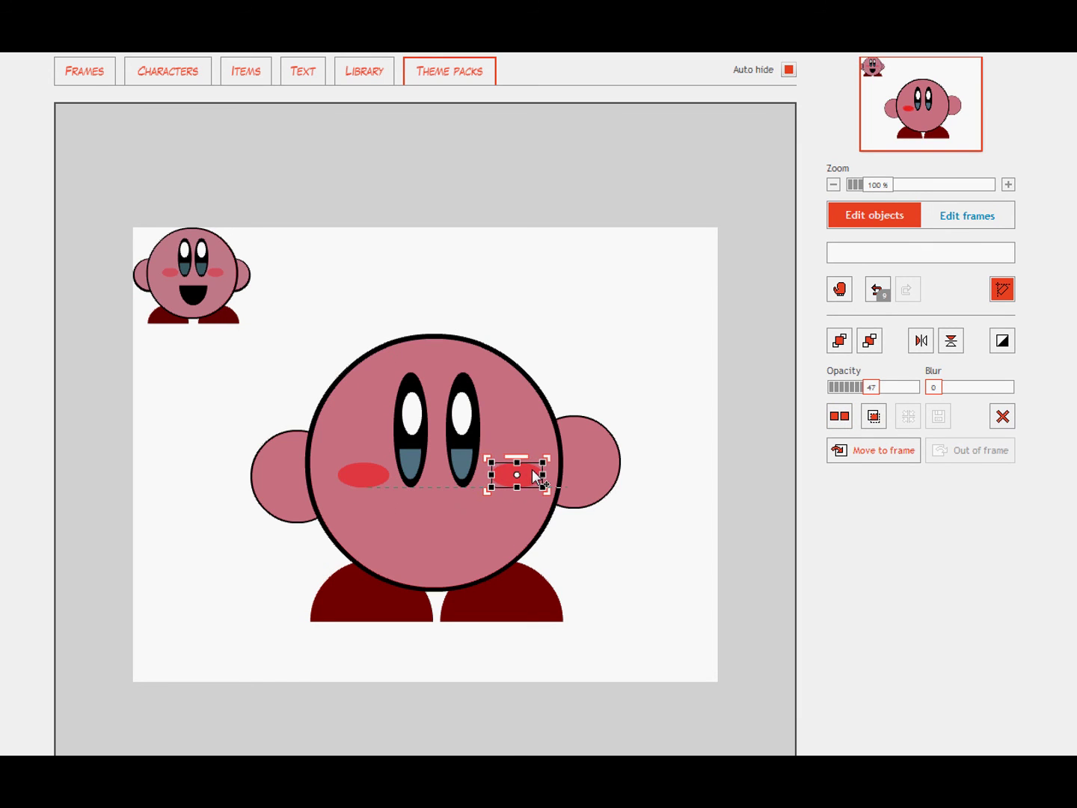
click(568, 367)
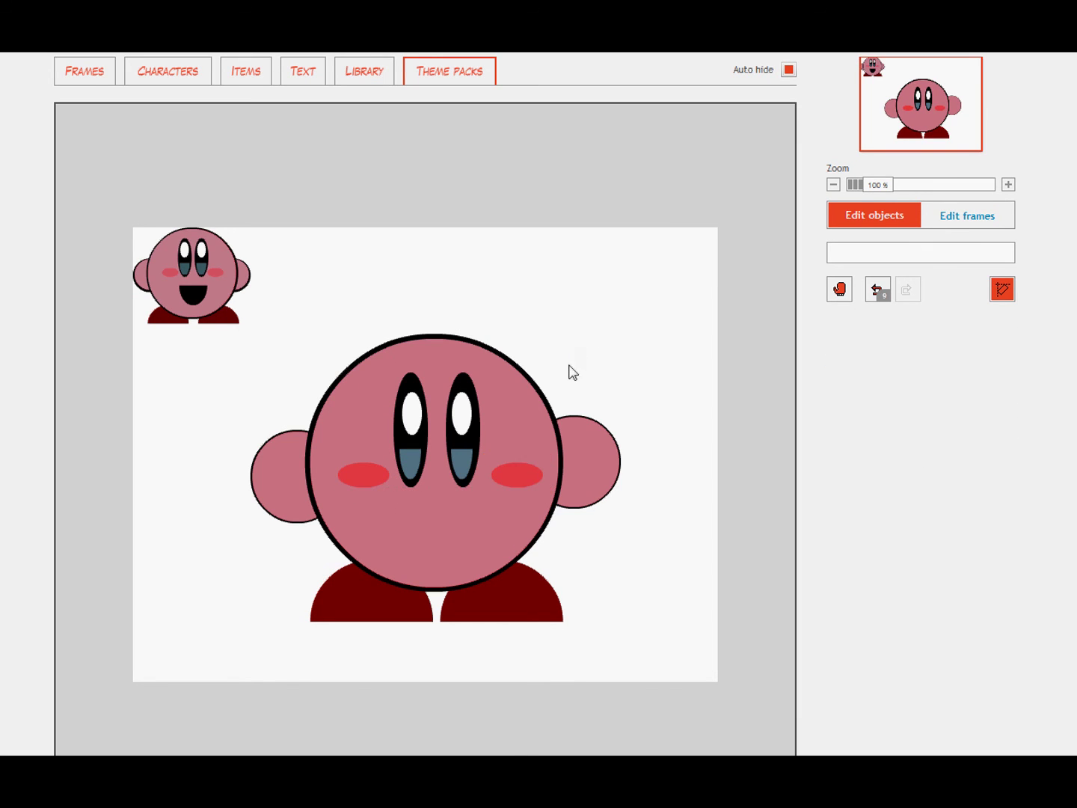
Drag the half-circle from page 3 of Items > Shapes onto the face below the eyes.
click(247, 72)
click(387, 194)
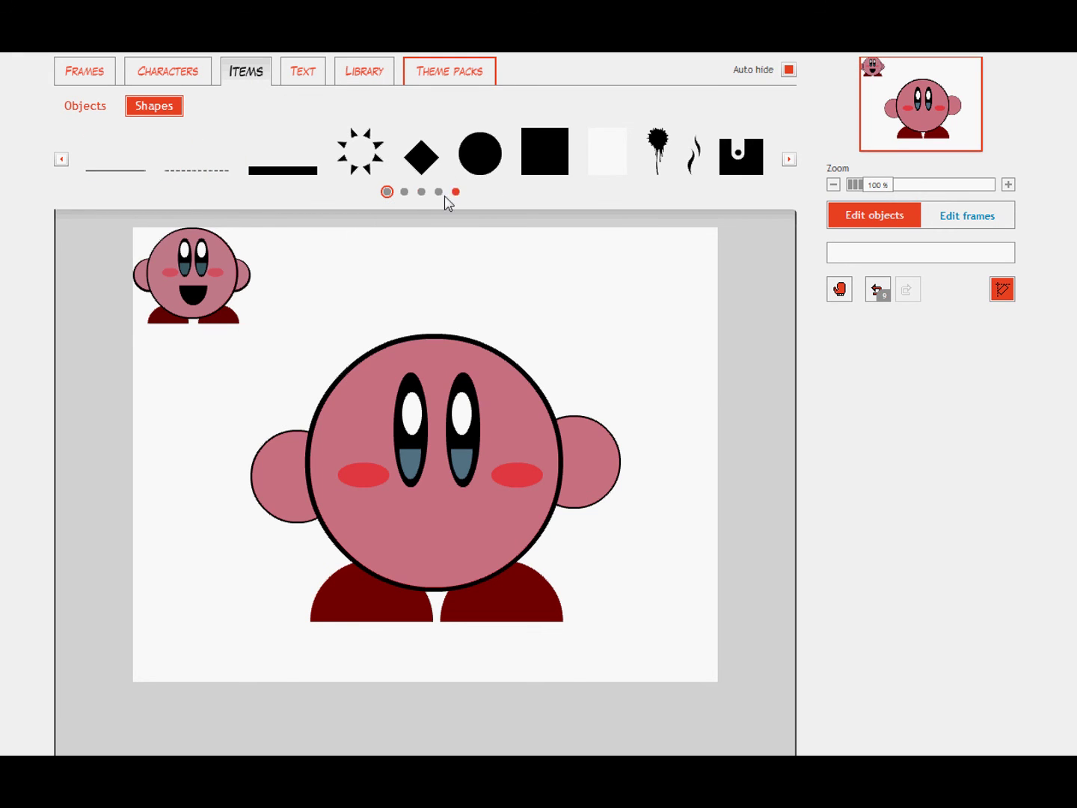
click(405, 194)
click(422, 192)
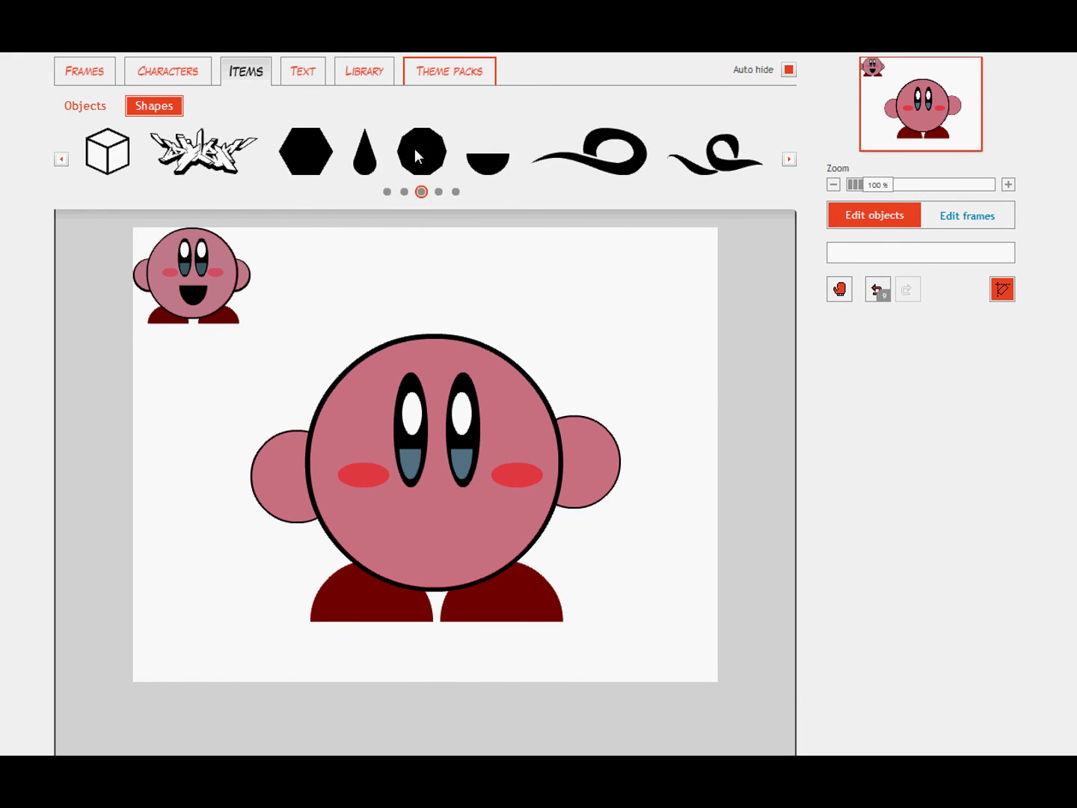
drag(488, 169, 445, 548)
Enlarge the half-circle mouth, centre it under the eyes, and nudge the left ear.
click(415, 543)
click(650, 535)
drag(220, 408, 291, 504)
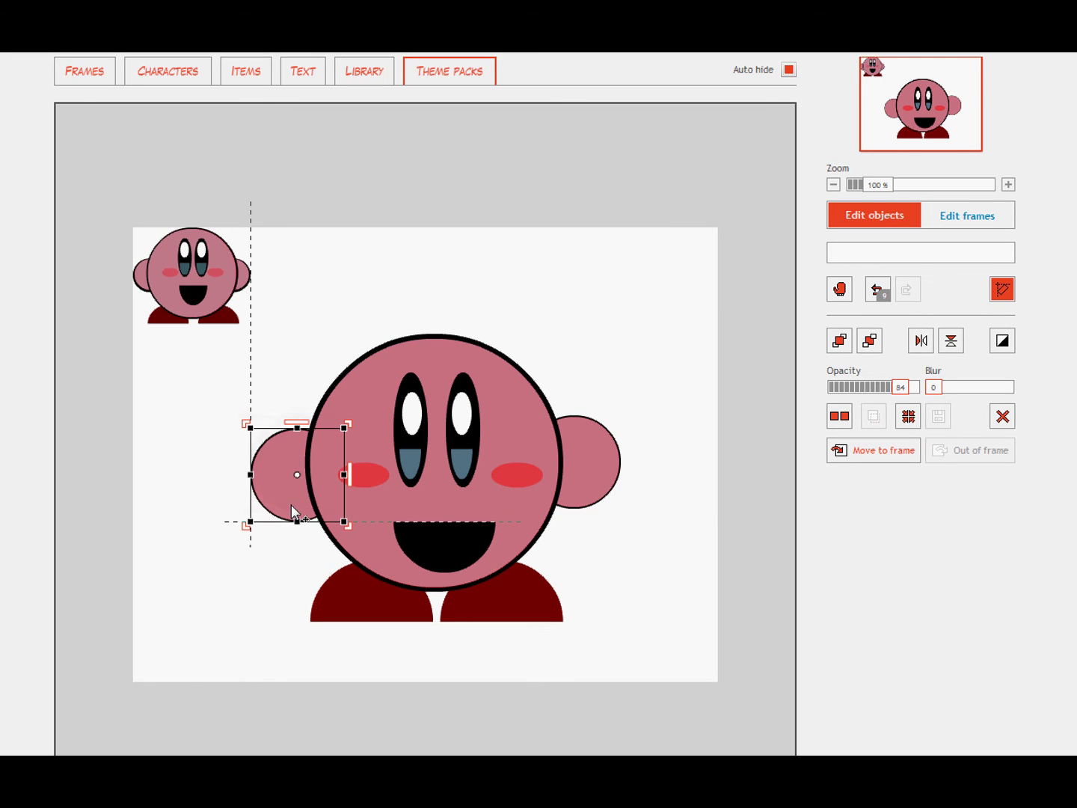
click(277, 382)
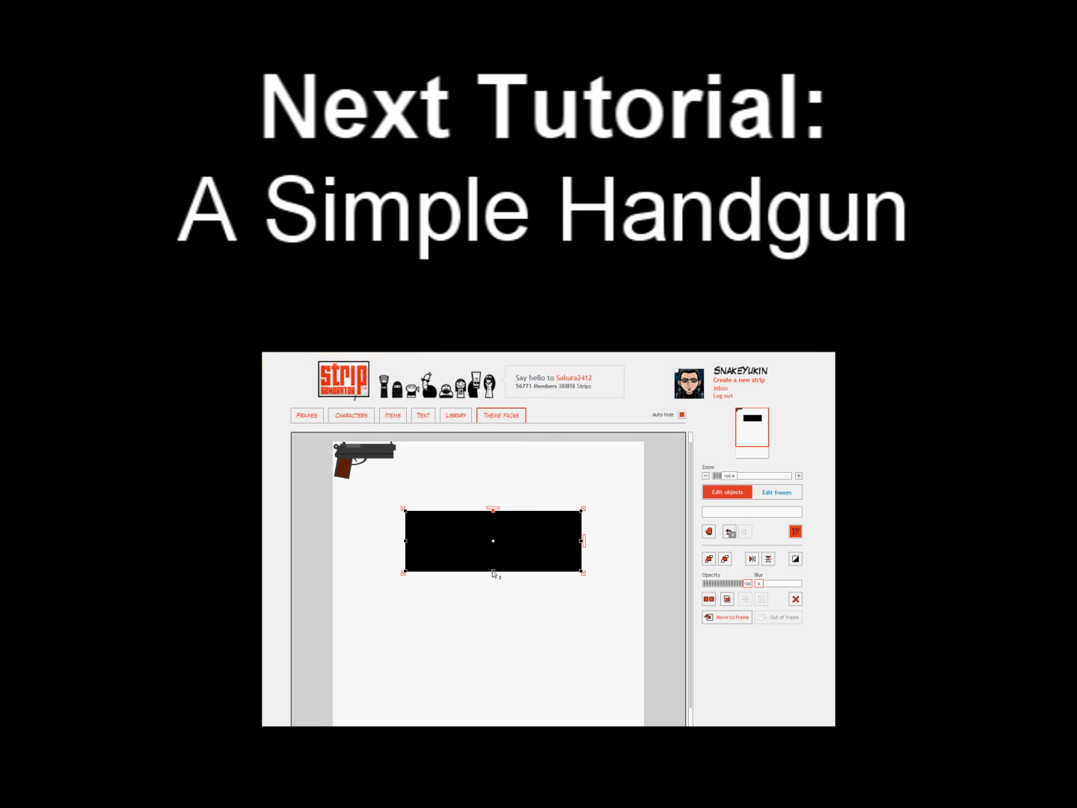
Raise the black rectangle's bottom edge slightly and widen it to the right.
drag(493, 573, 493, 569)
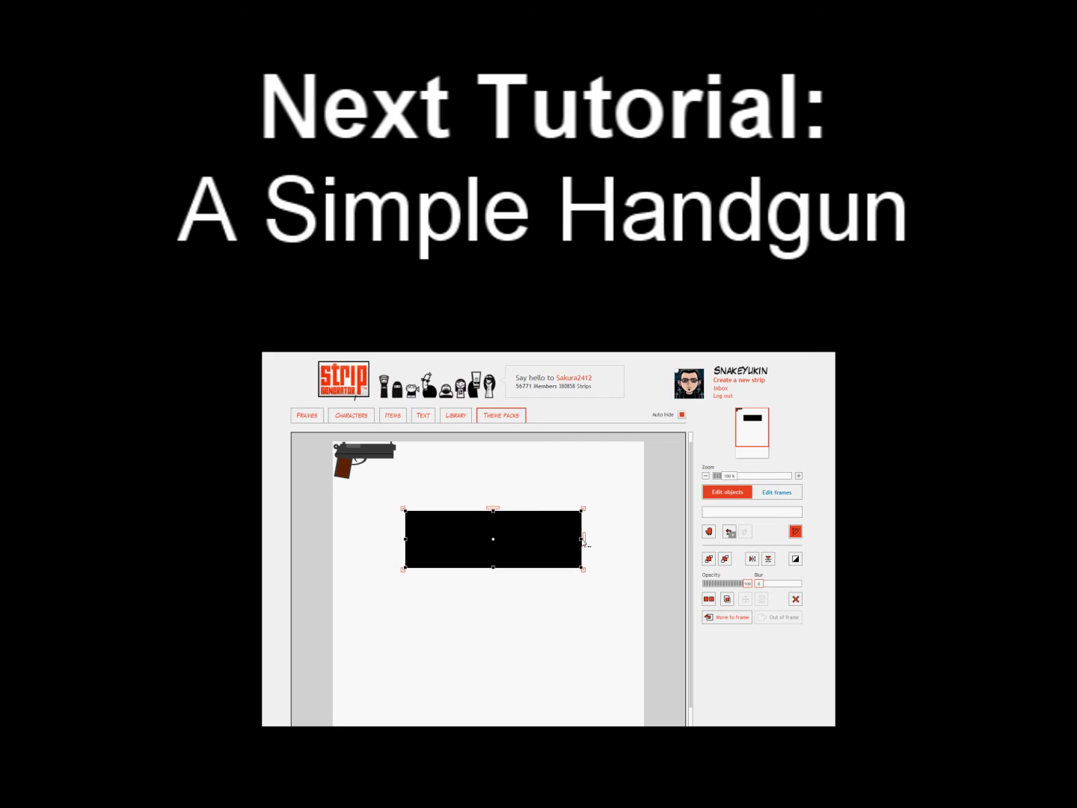
drag(583, 539, 591, 539)
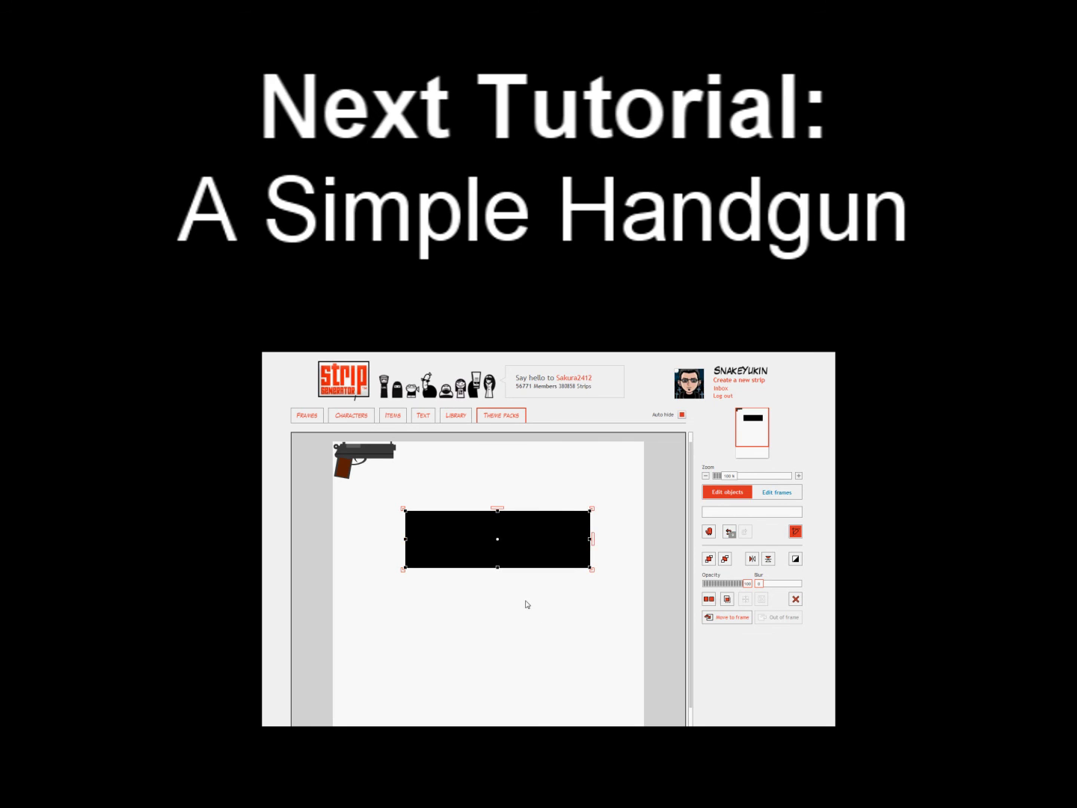
click(527, 605)
Duplicate the rectangle and invert the copy to white with a black outline.
click(510, 566)
click(710, 599)
click(796, 560)
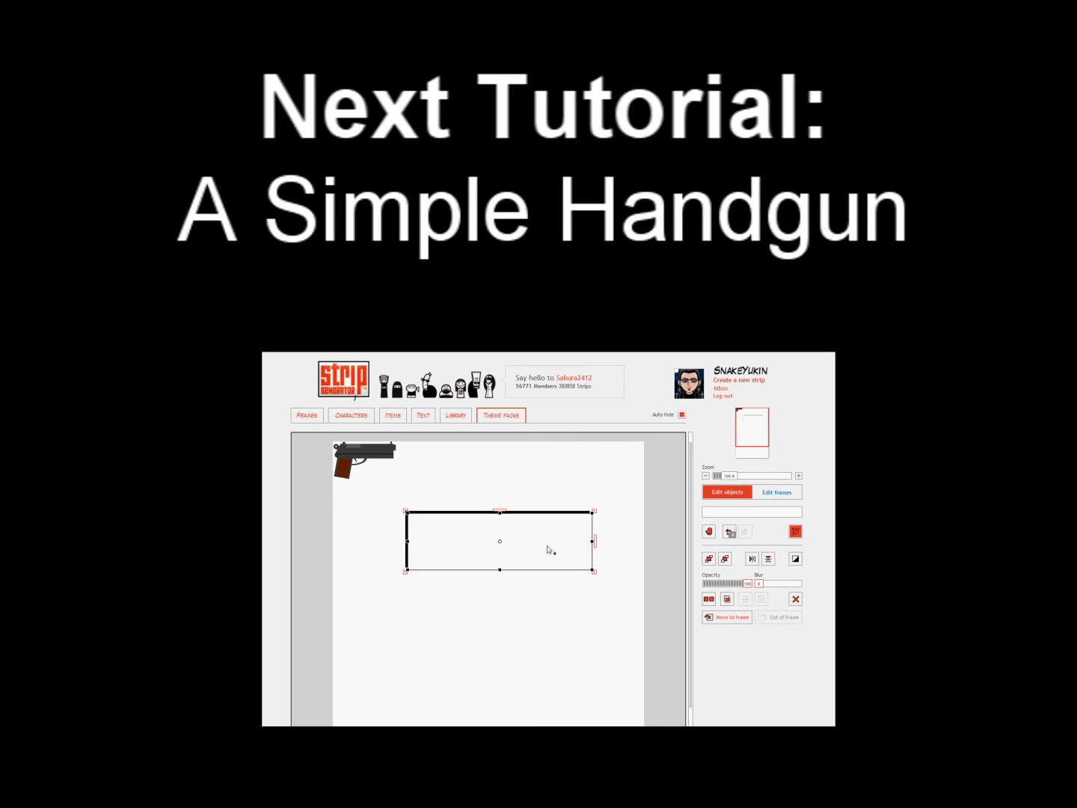